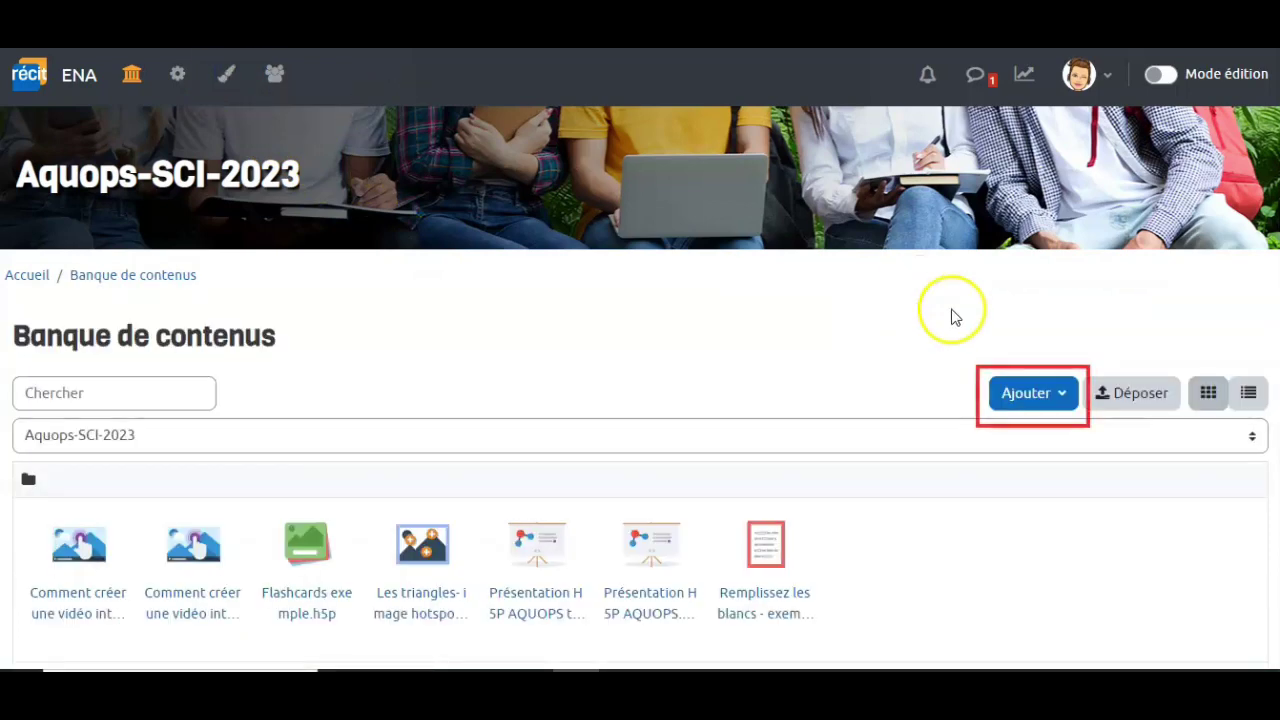
Add a new Interactive Video H5P content from the content bank and dismiss the introductory guided tour
click(1040, 395)
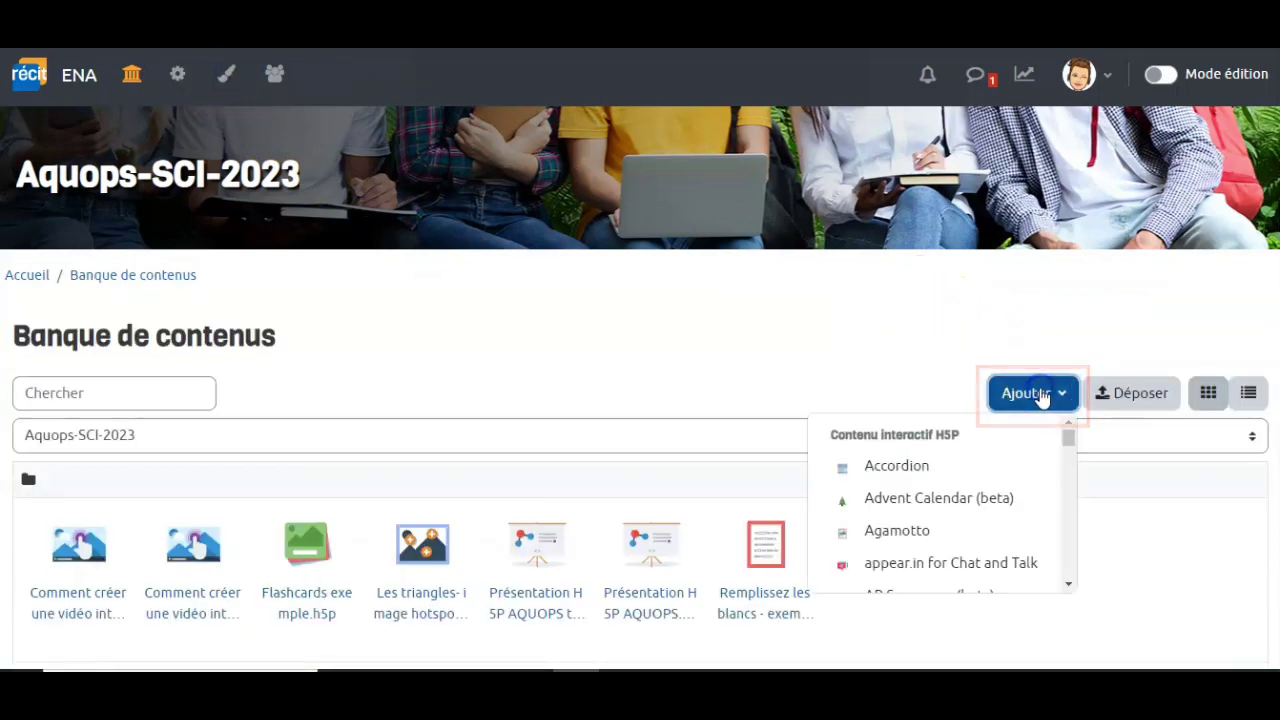
scroll(942, 513, down, 9)
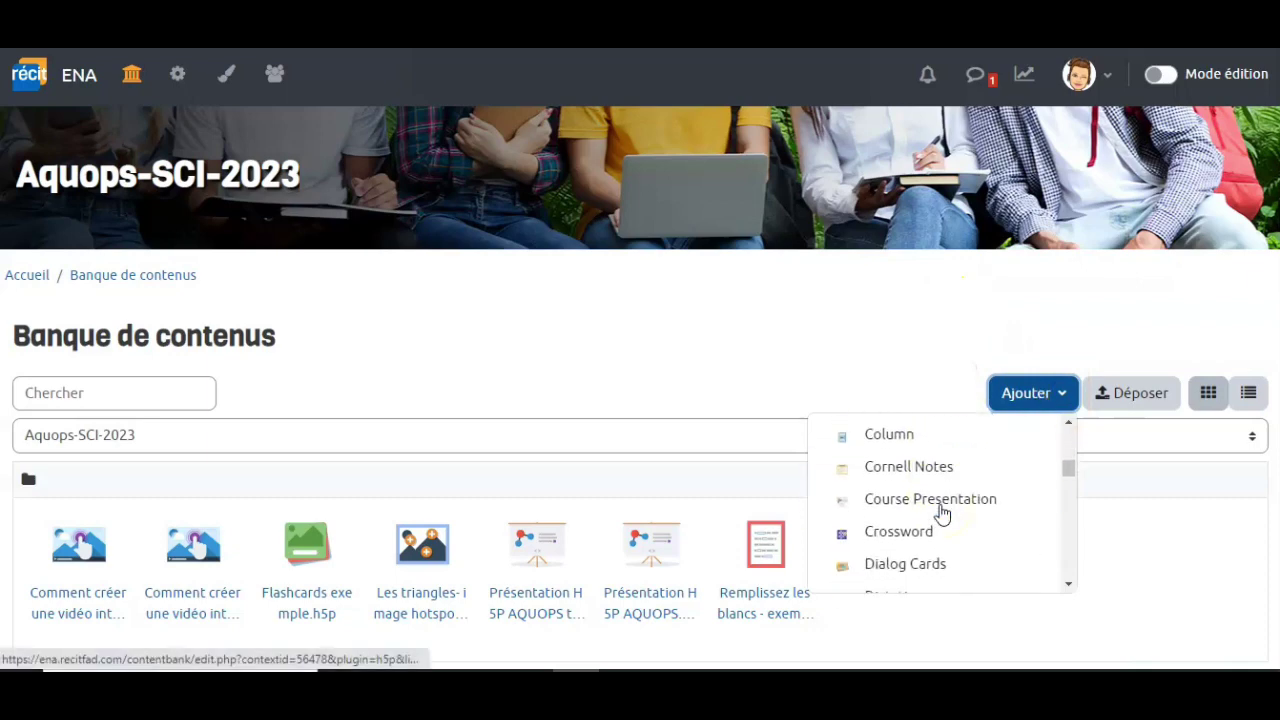
scroll(942, 513, down, 3)
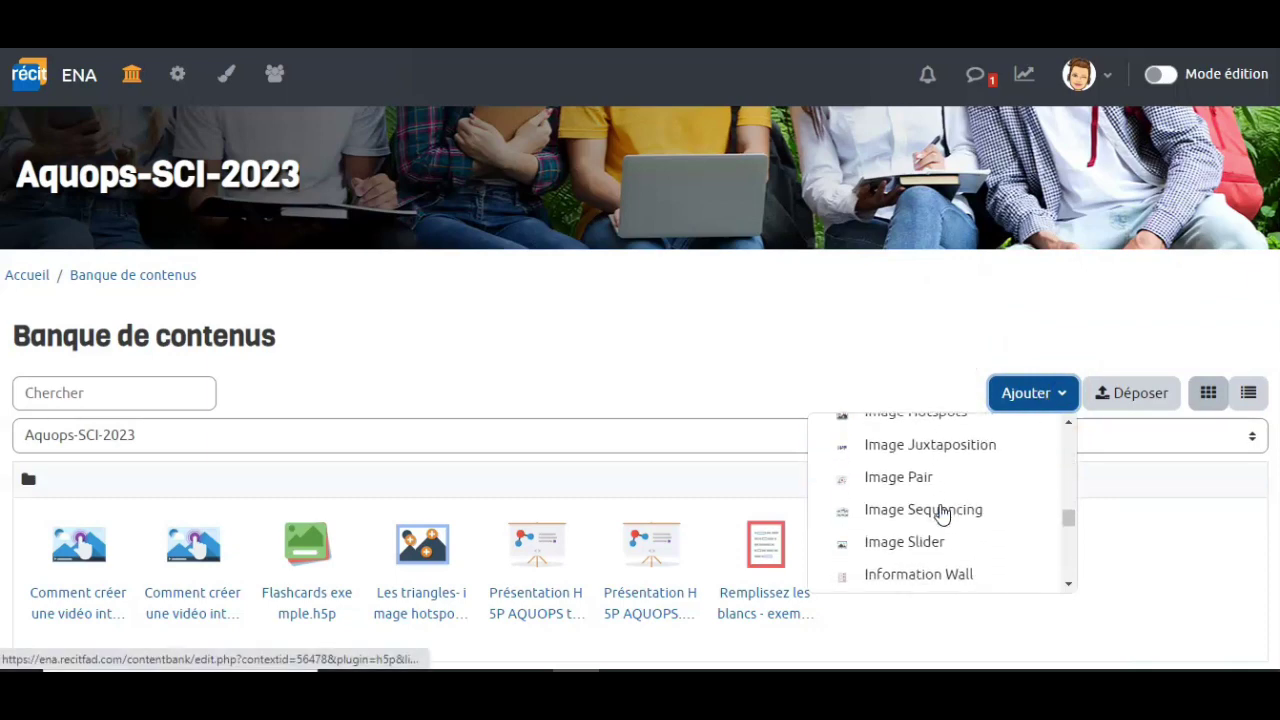
click(930, 533)
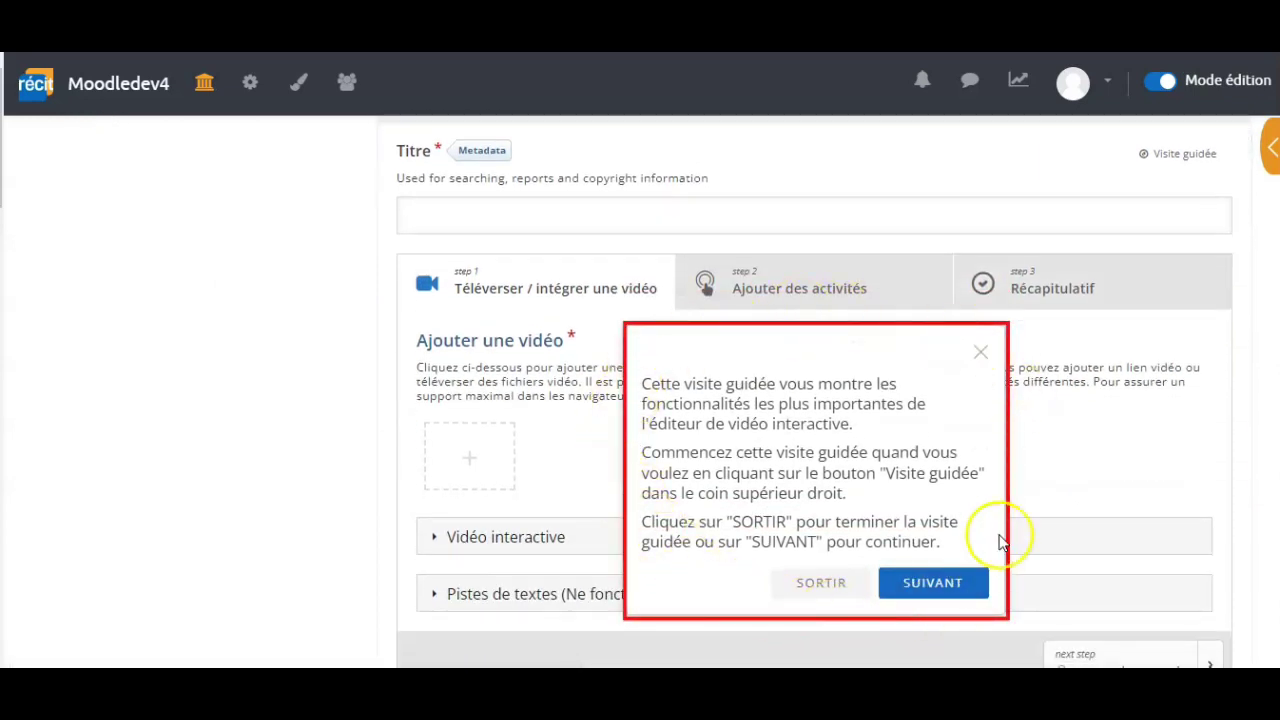
click(982, 357)
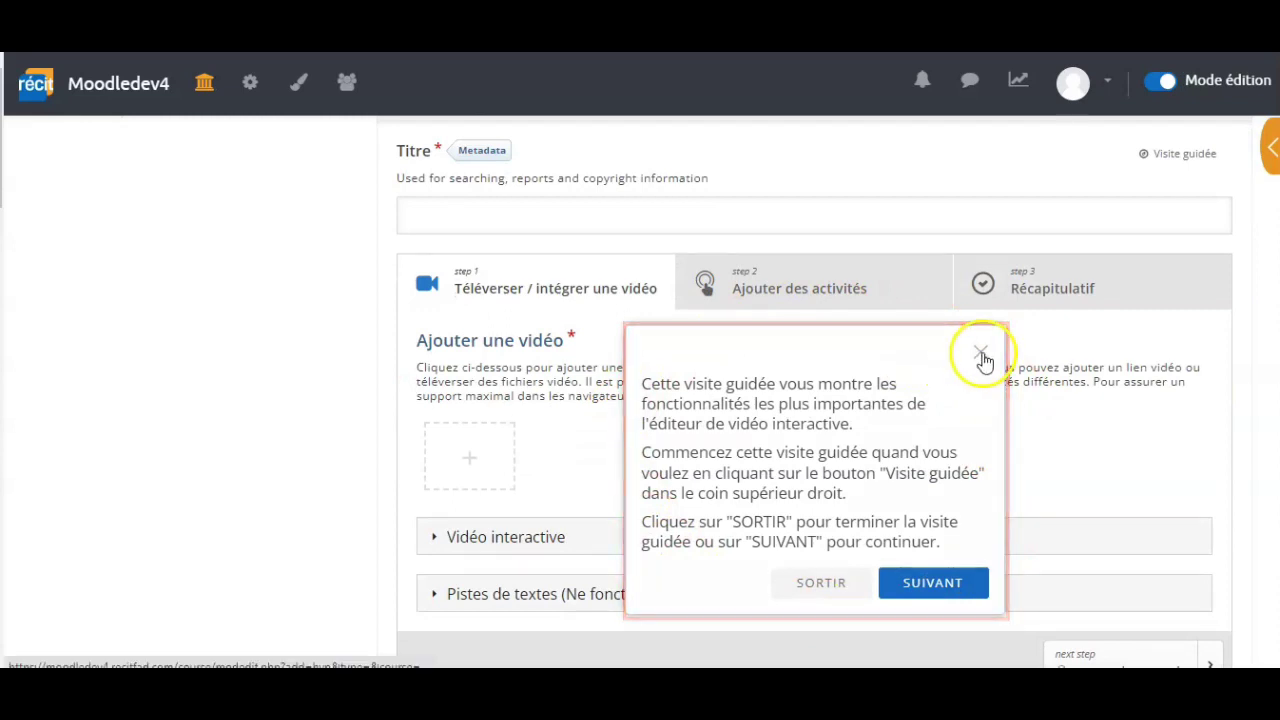
Title the interactive video "Comment créer une vidéo interactive ?"
scroll(984, 360, up, 2)
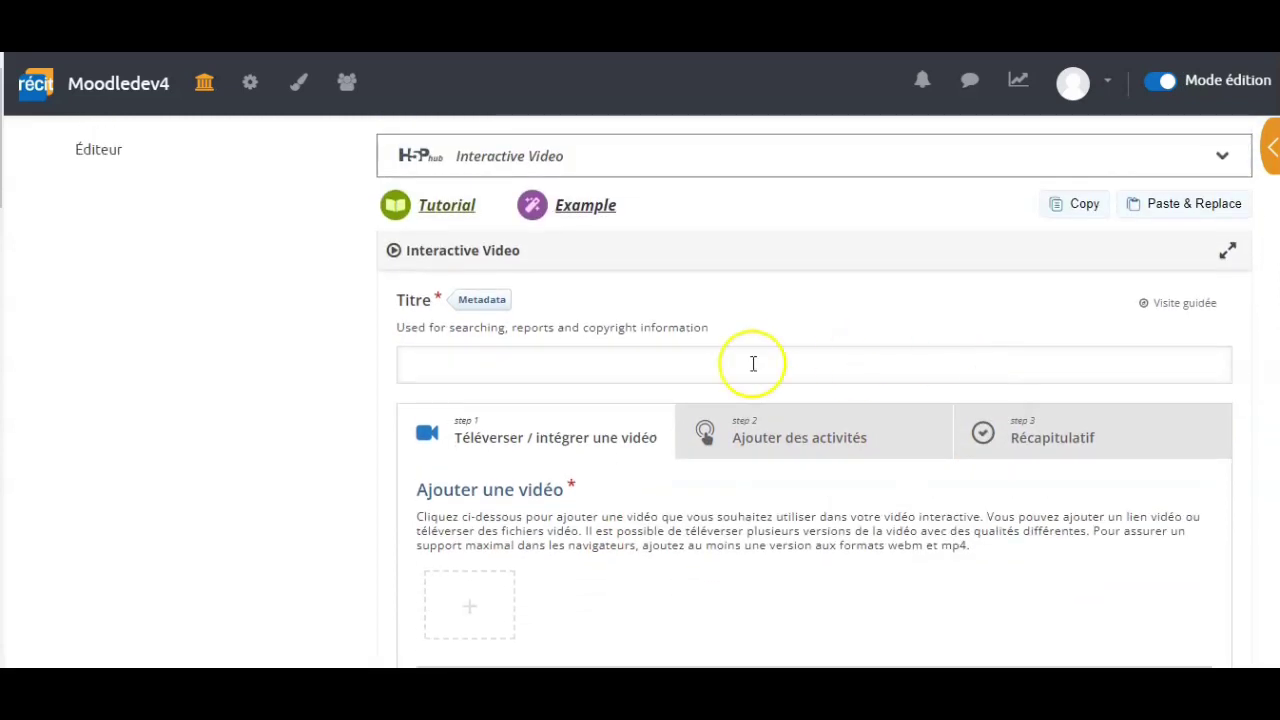
click(416, 366)
text(Comment créer une vidéo interactive)
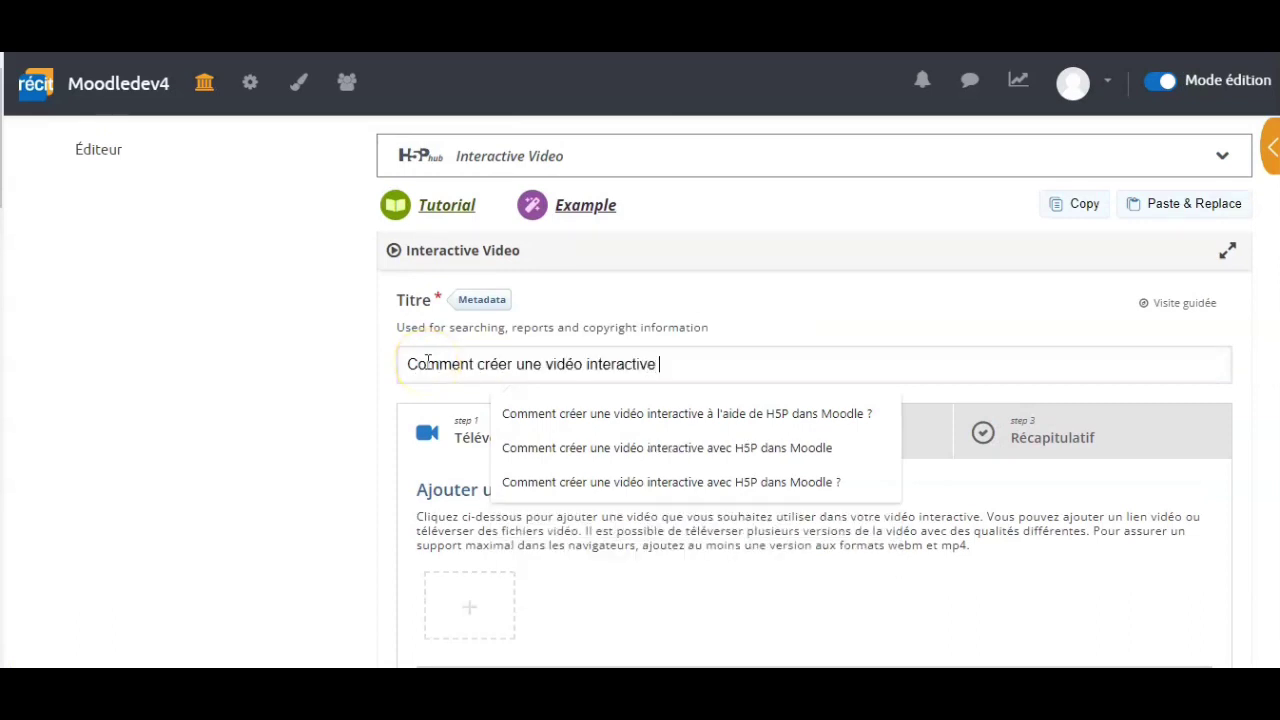
text( ?)
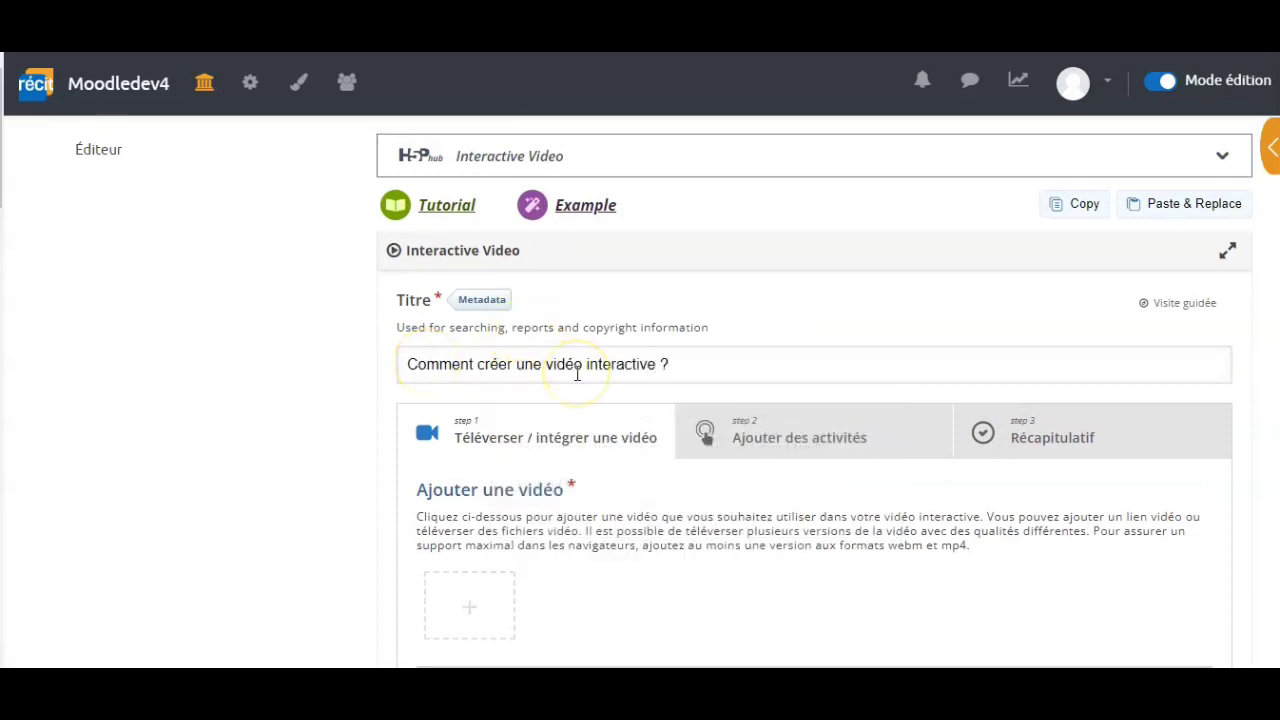
Upload the file Présentation de cours.mp4 from the Bureau folder as the source video
scroll(577, 375, down, 1)
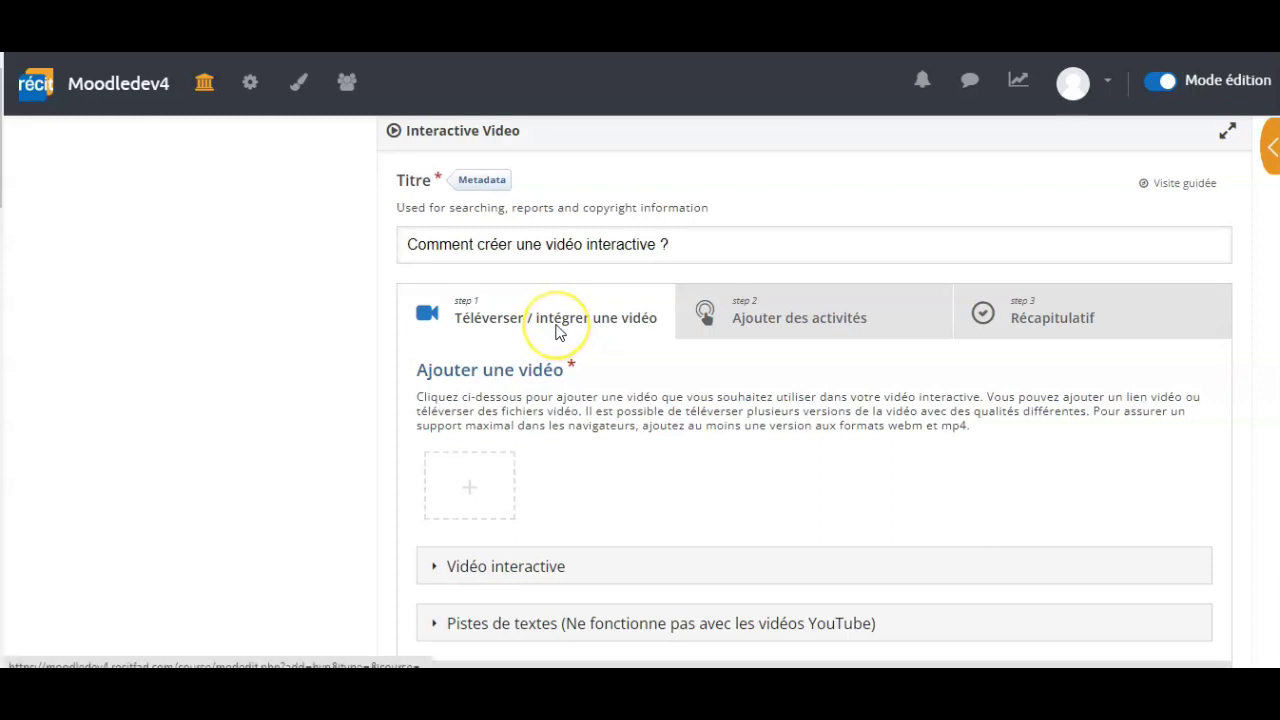
scroll(557, 330, down, 1)
click(471, 370)
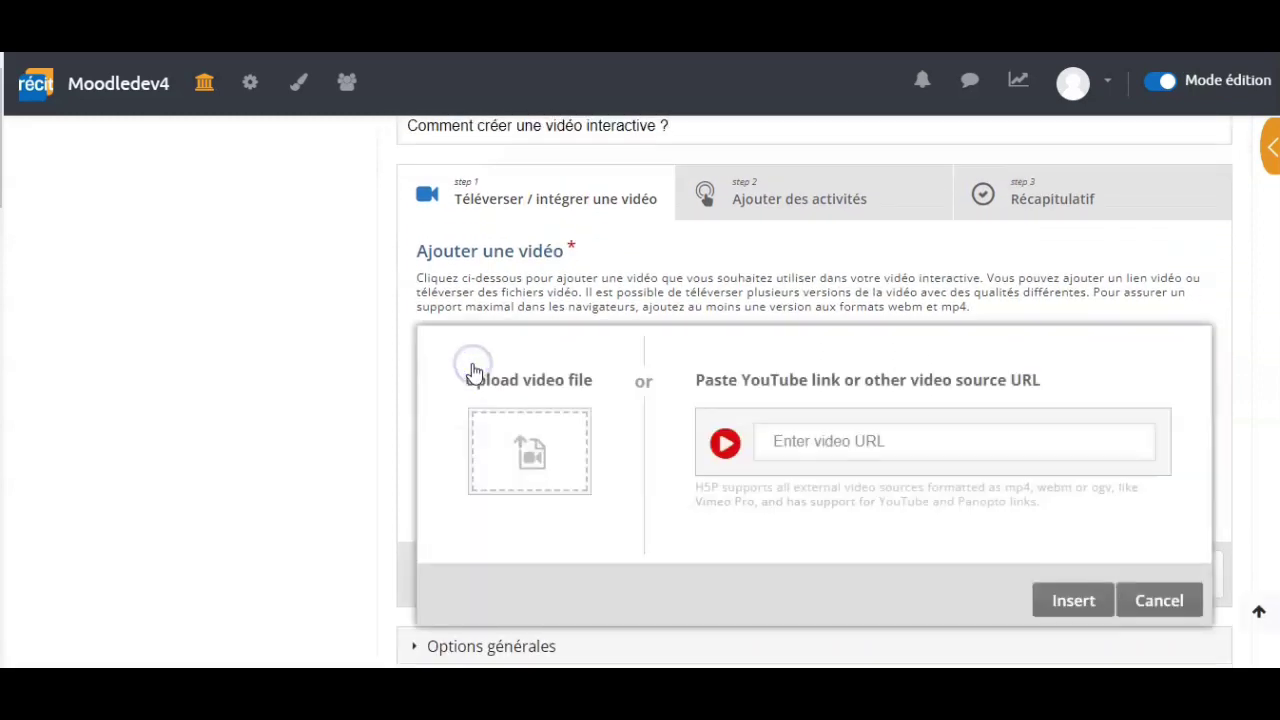
click(518, 434)
click(518, 455)
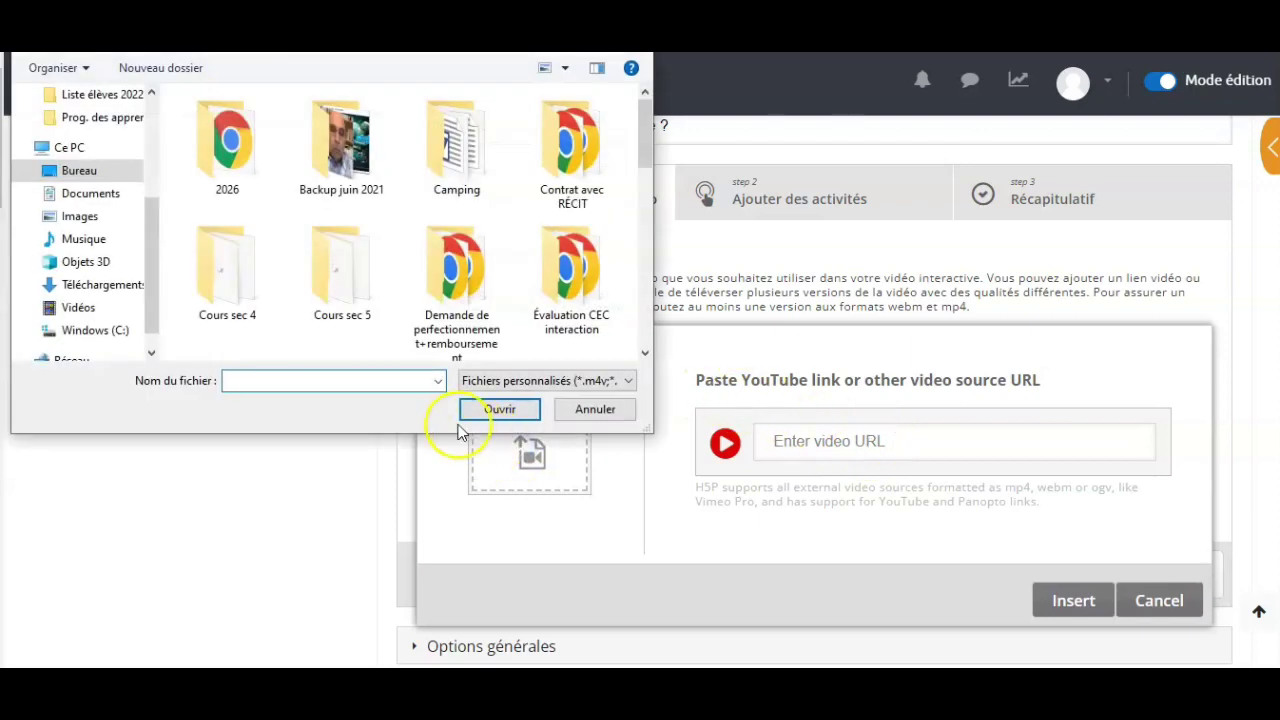
scroll(348, 312, down, 5)
click(348, 312)
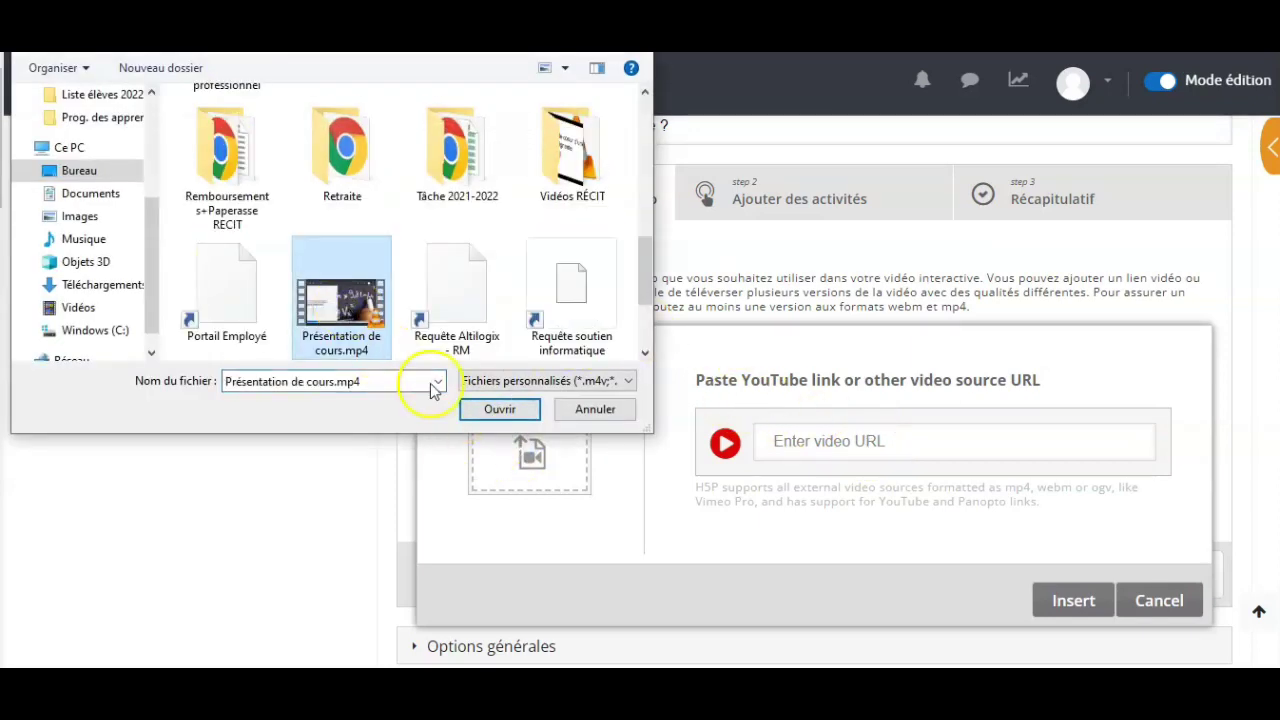
click(500, 410)
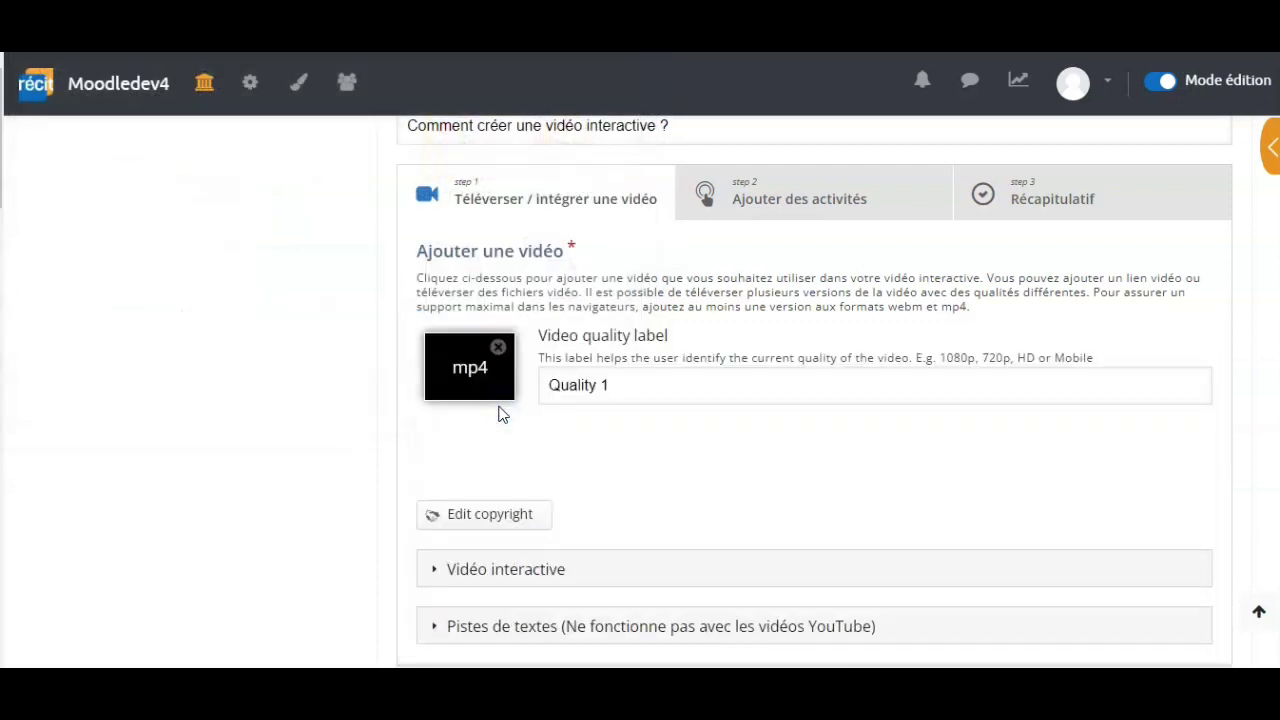
Expand the interactive video's general options to view the start time, autoplay and loop settings
scroll(750, 458, down, 3)
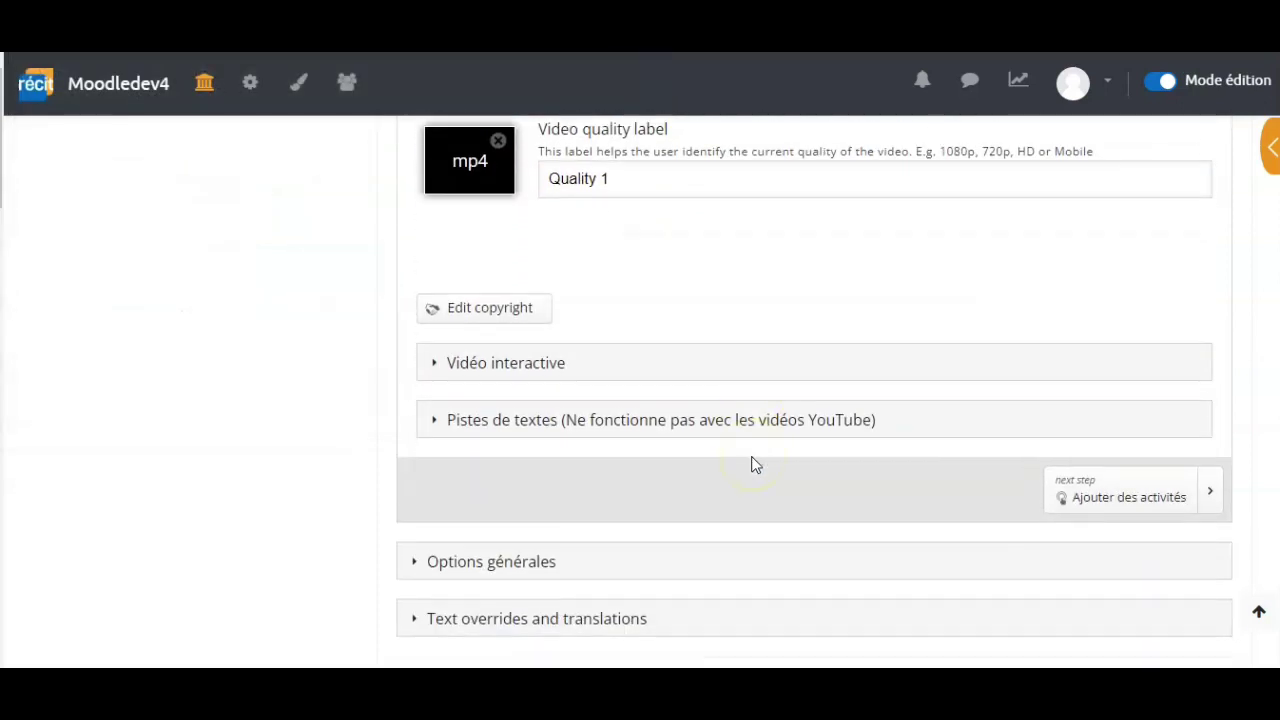
scroll(755, 465, down, 1)
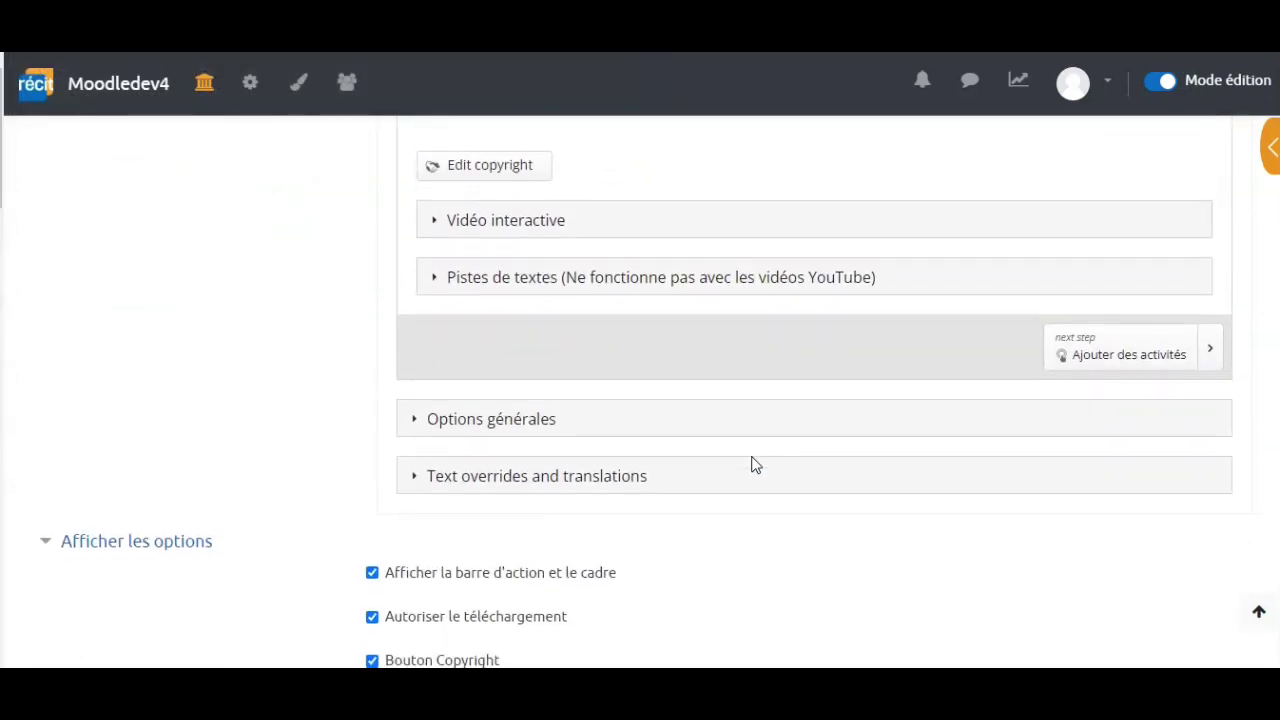
click(493, 420)
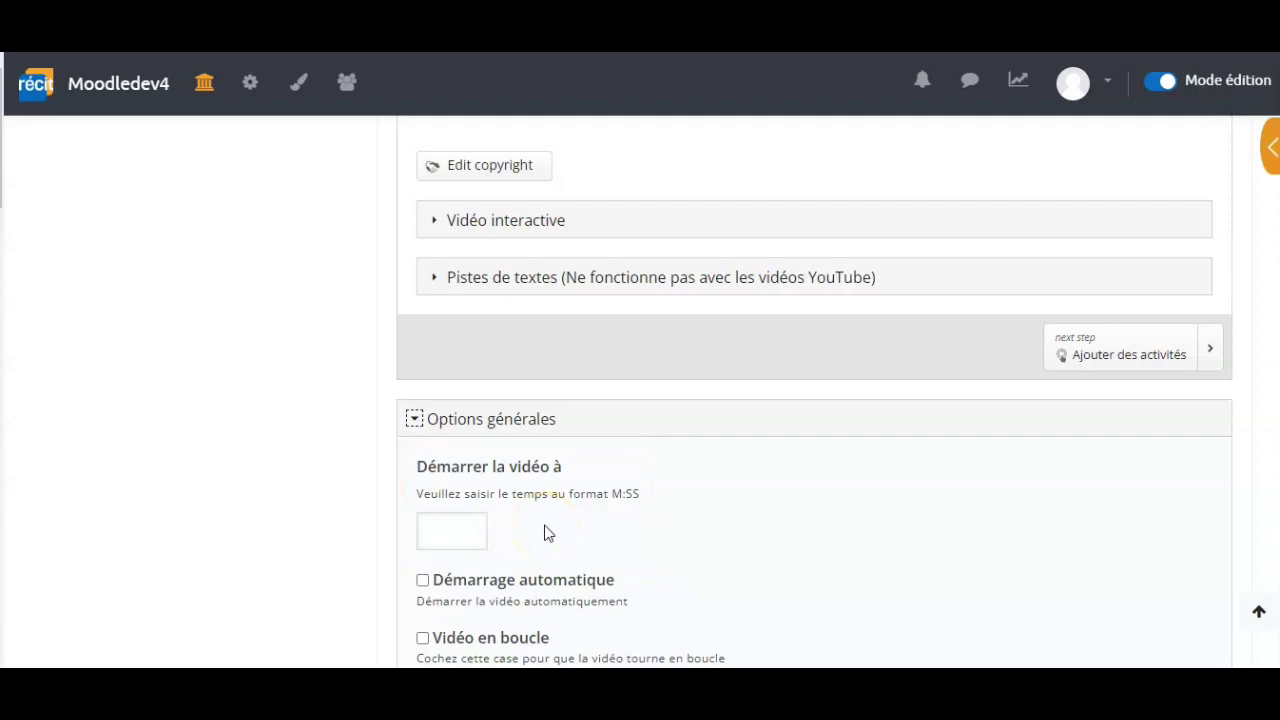
scroll(548, 533, up, 1)
scroll(548, 533, up, 4)
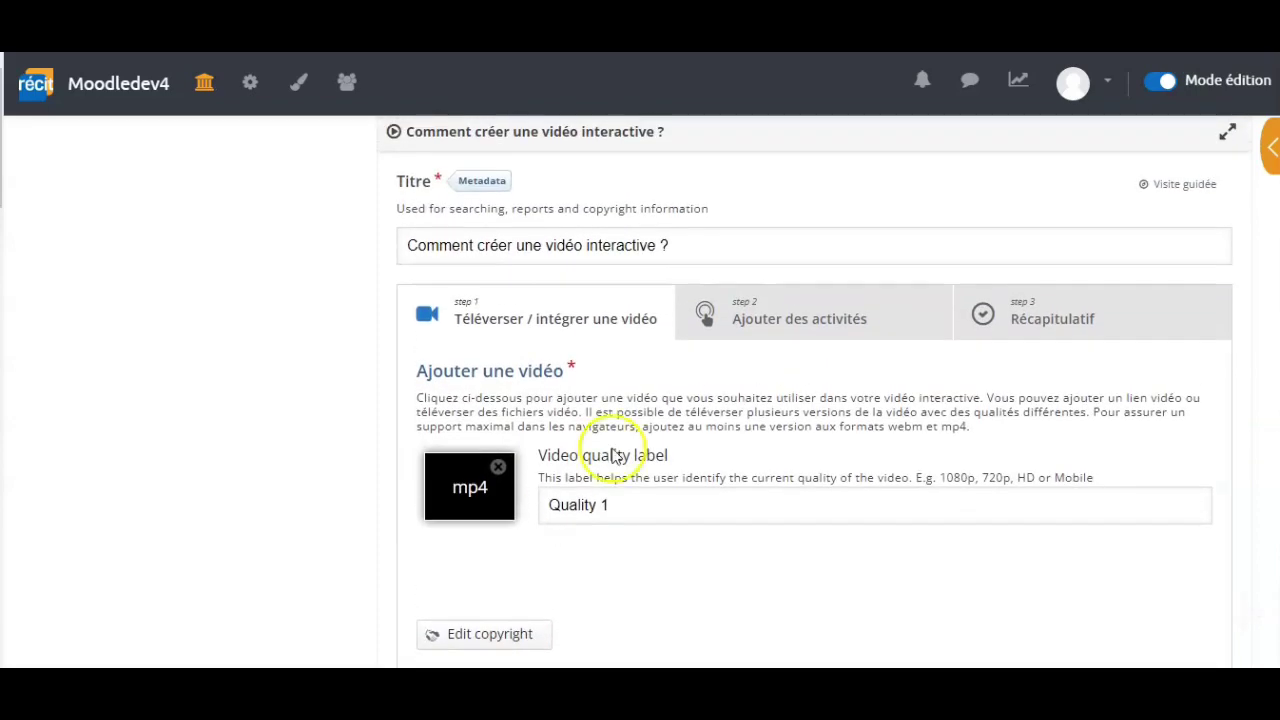
Switch the editor to the stage for adding activities and dismiss the guided hint about interactions
click(838, 316)
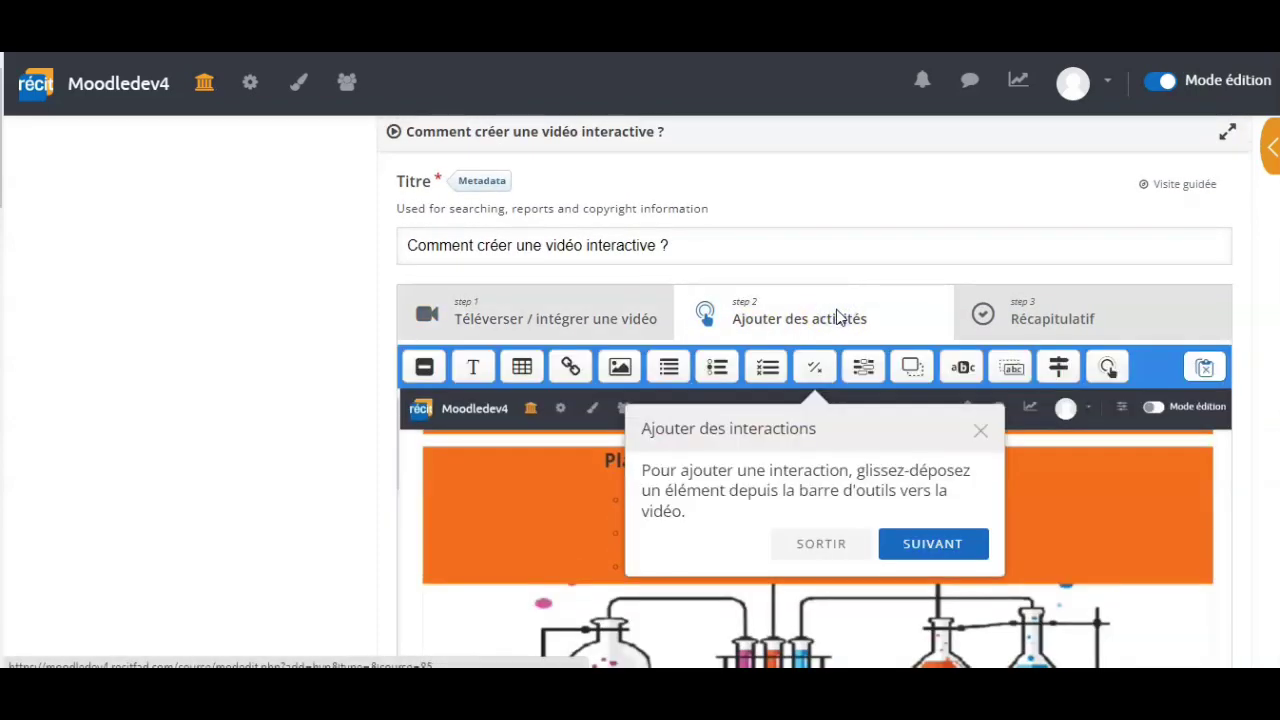
click(981, 431)
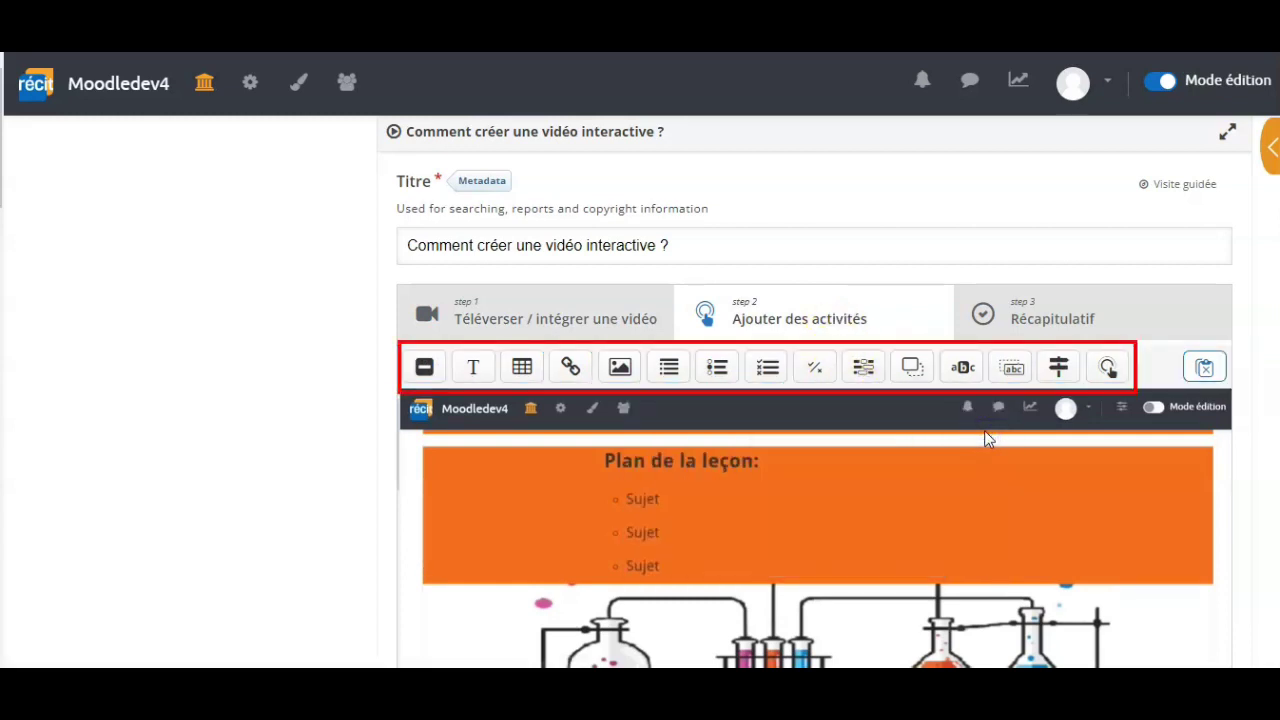
click(871, 513)
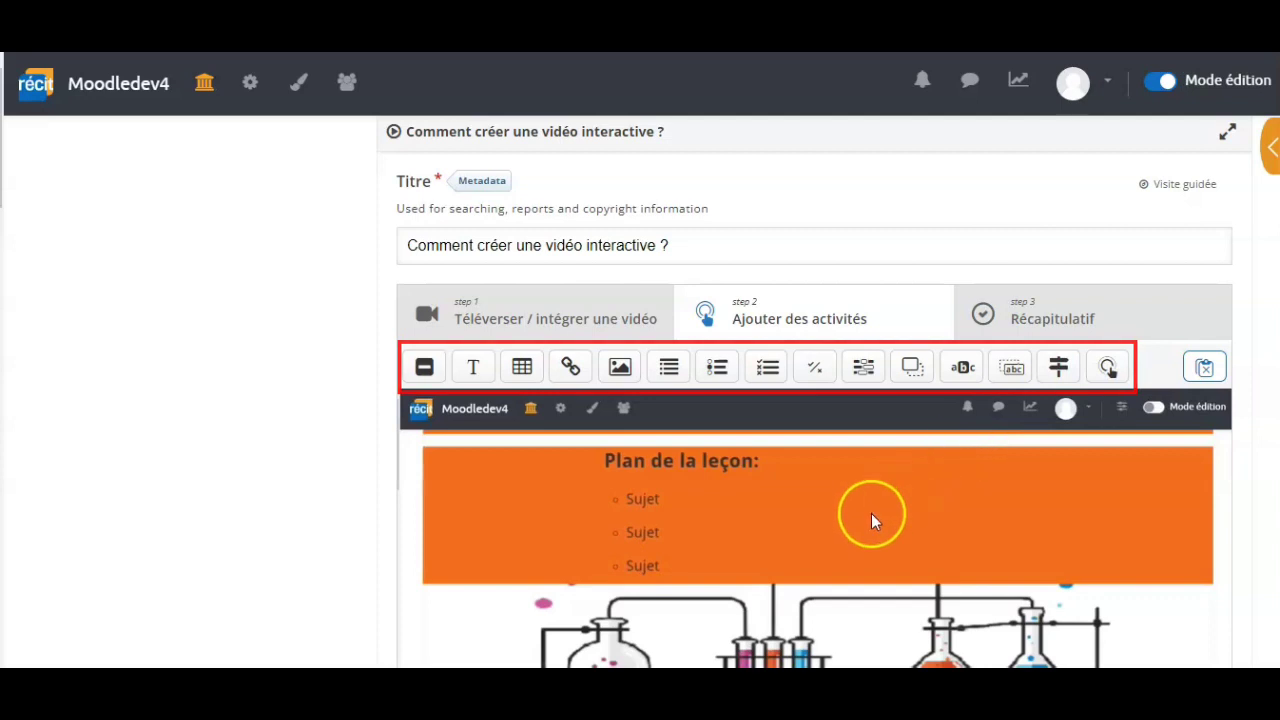
Play the start of the video and position the playhead at 0:03, on the lesson plan slide
scroll(871, 513, down, 2)
scroll(871, 513, down, 2)
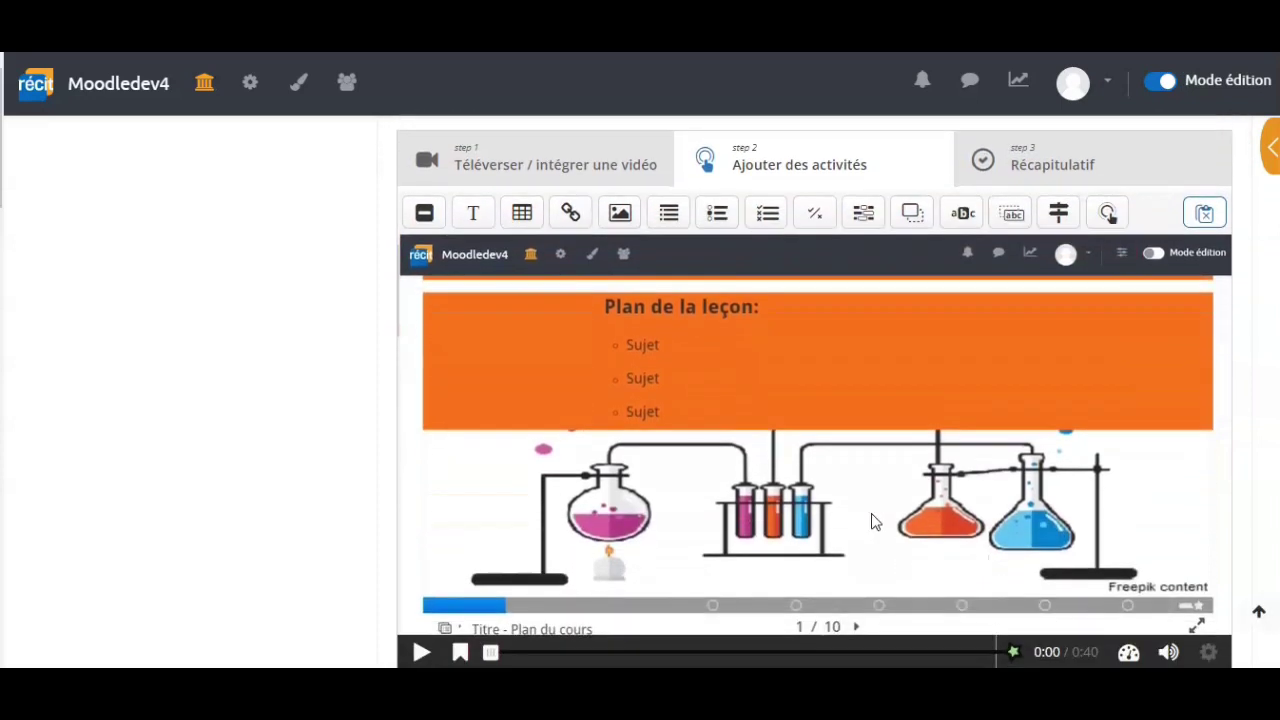
scroll(871, 520, down, 1)
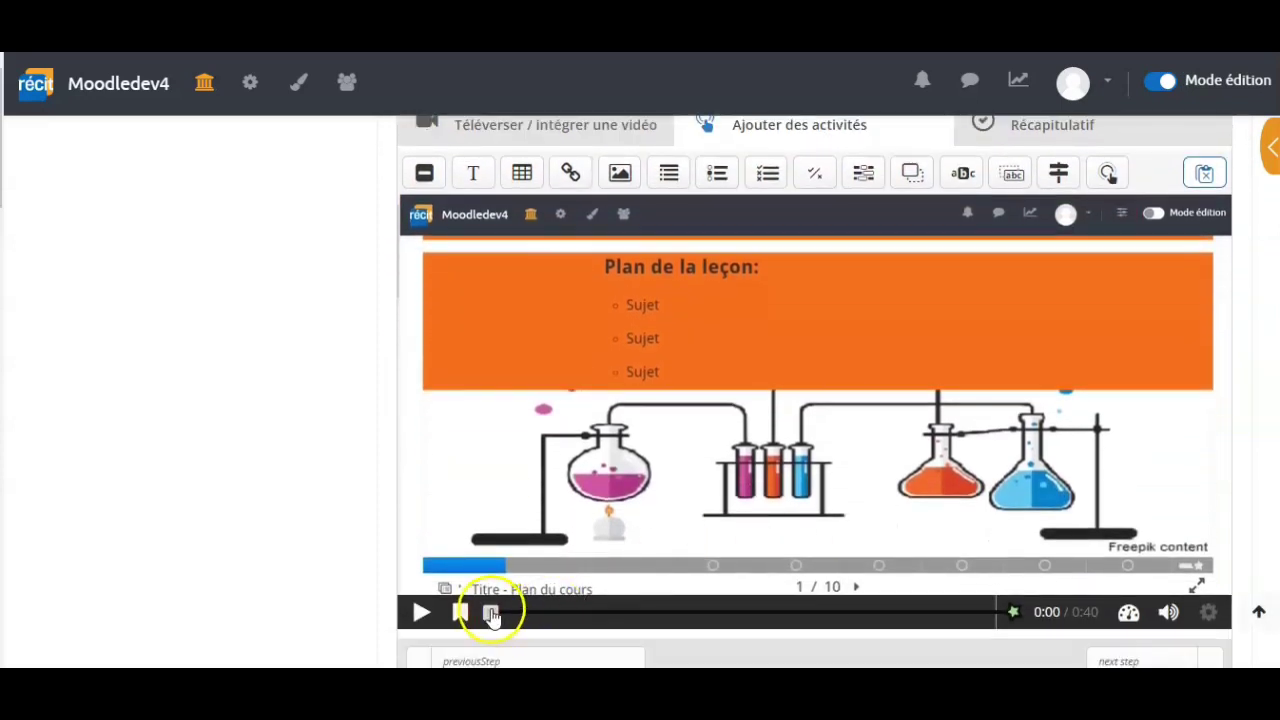
drag(491, 614, 524, 612)
click(421, 612)
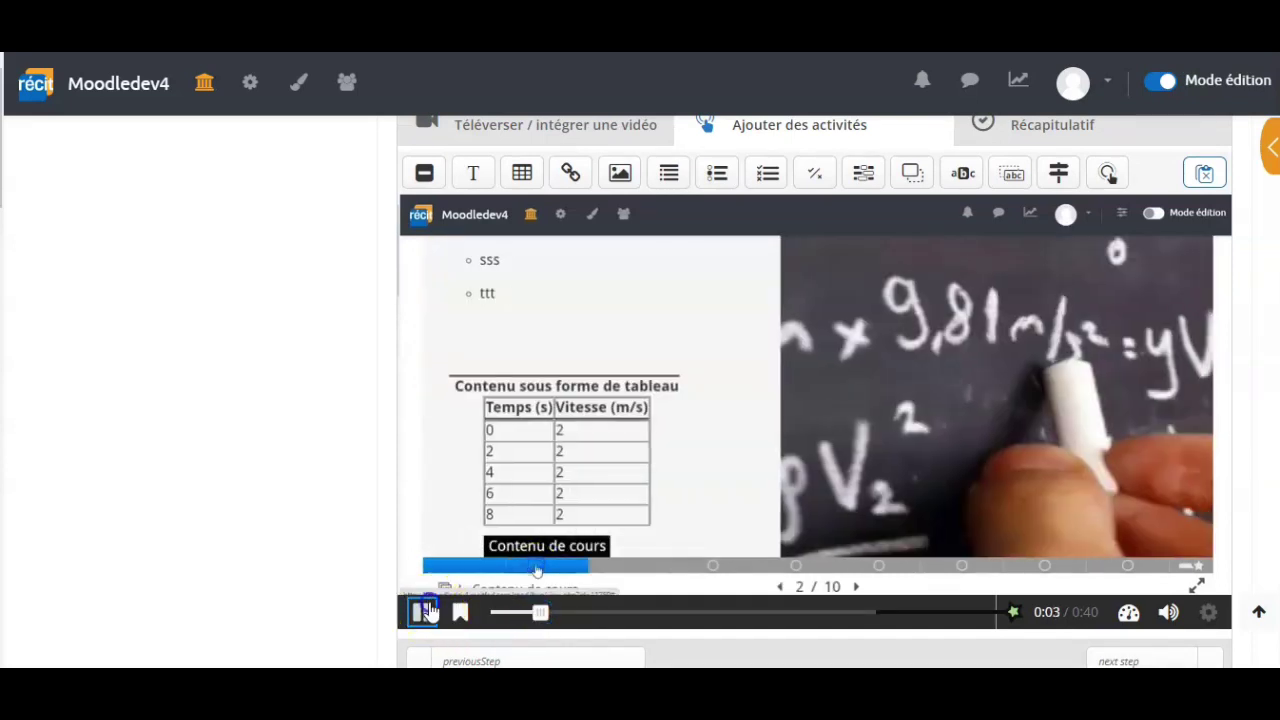
drag(543, 613, 535, 618)
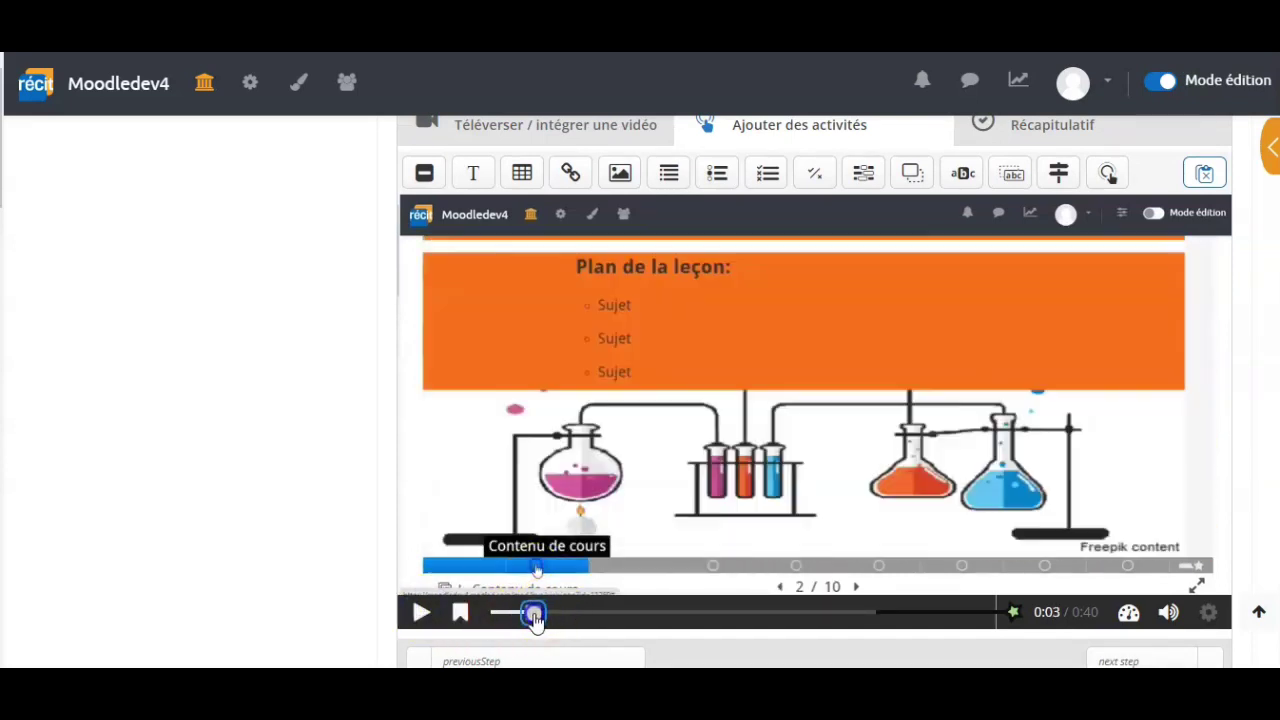
scroll(634, 378, up, 2)
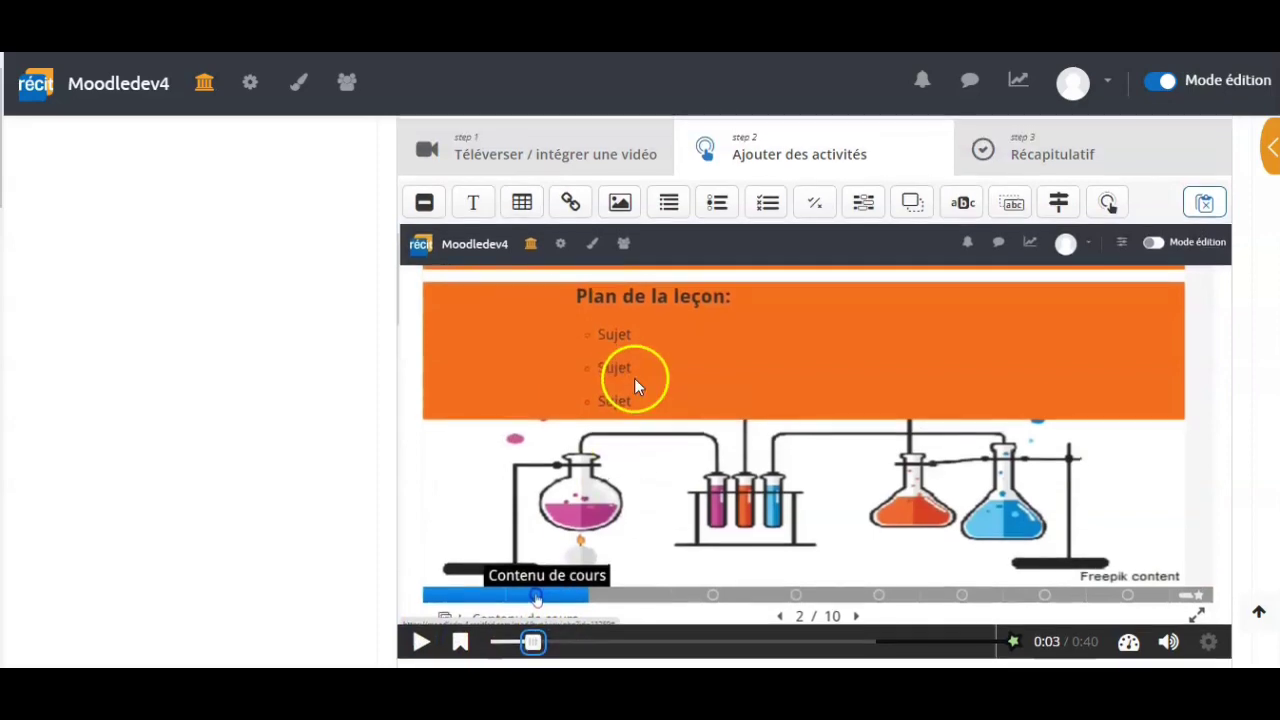
click(571, 204)
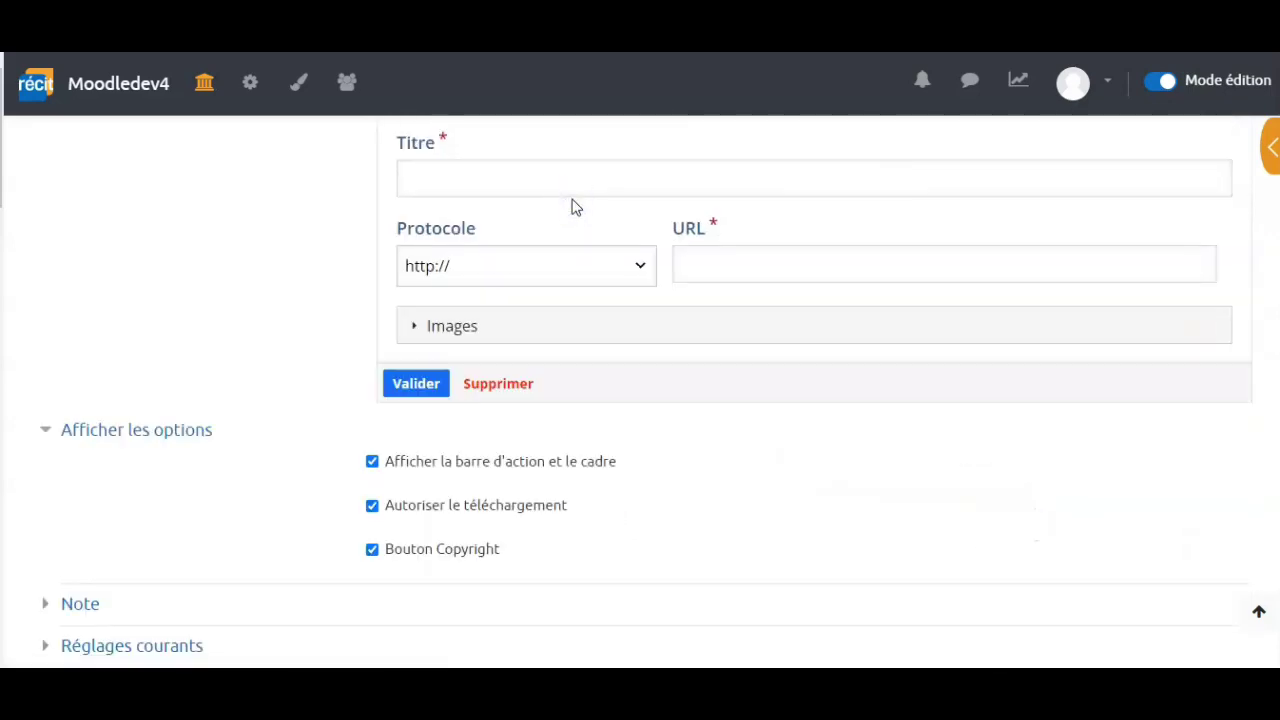
click(436, 181)
text(Campus RÉCIT)
click(392, 201)
click(691, 265)
text(campus.recit.qc.ca/)
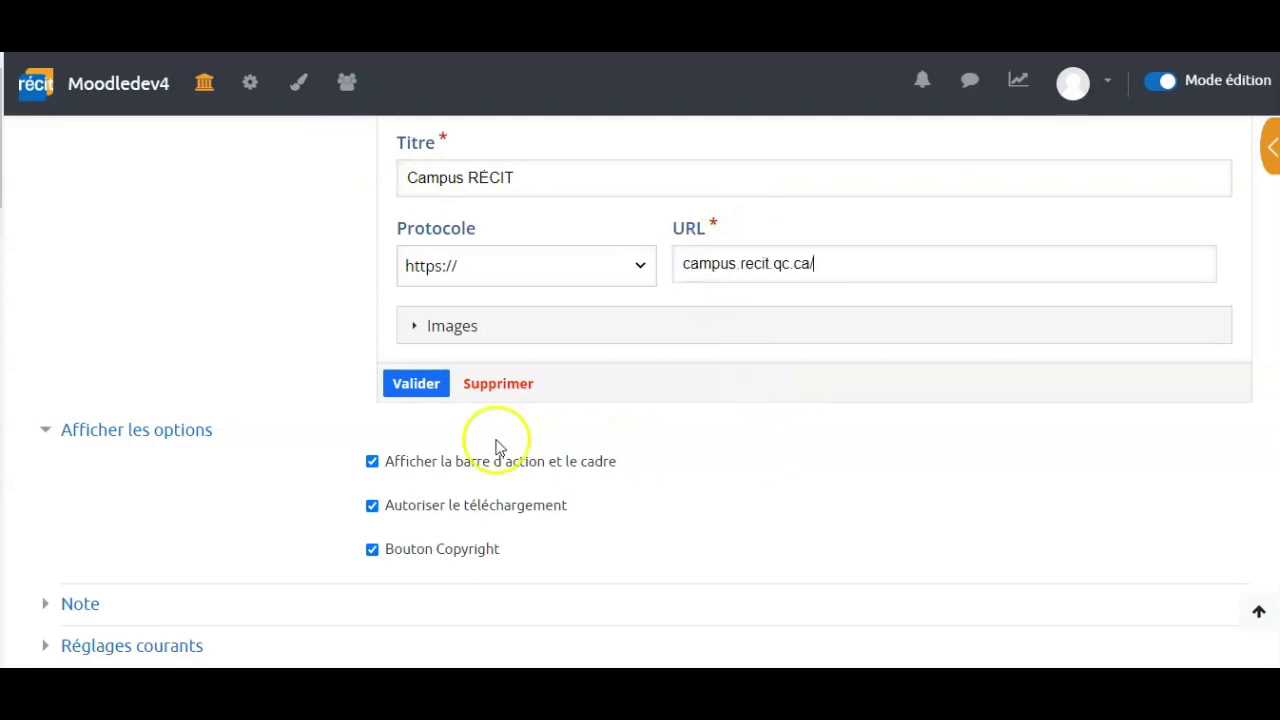
click(415, 380)
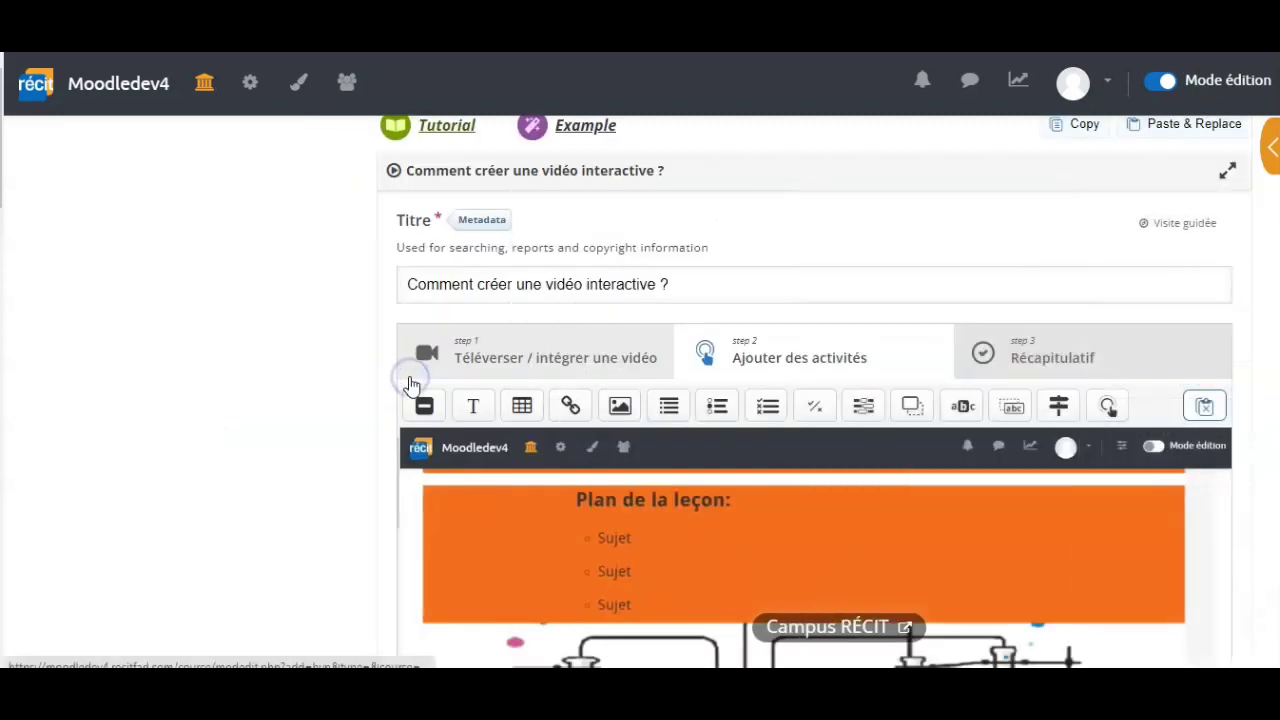
Move the playhead to 0:15 and place a multiple choice question on the video there
scroll(790, 460, down, 2)
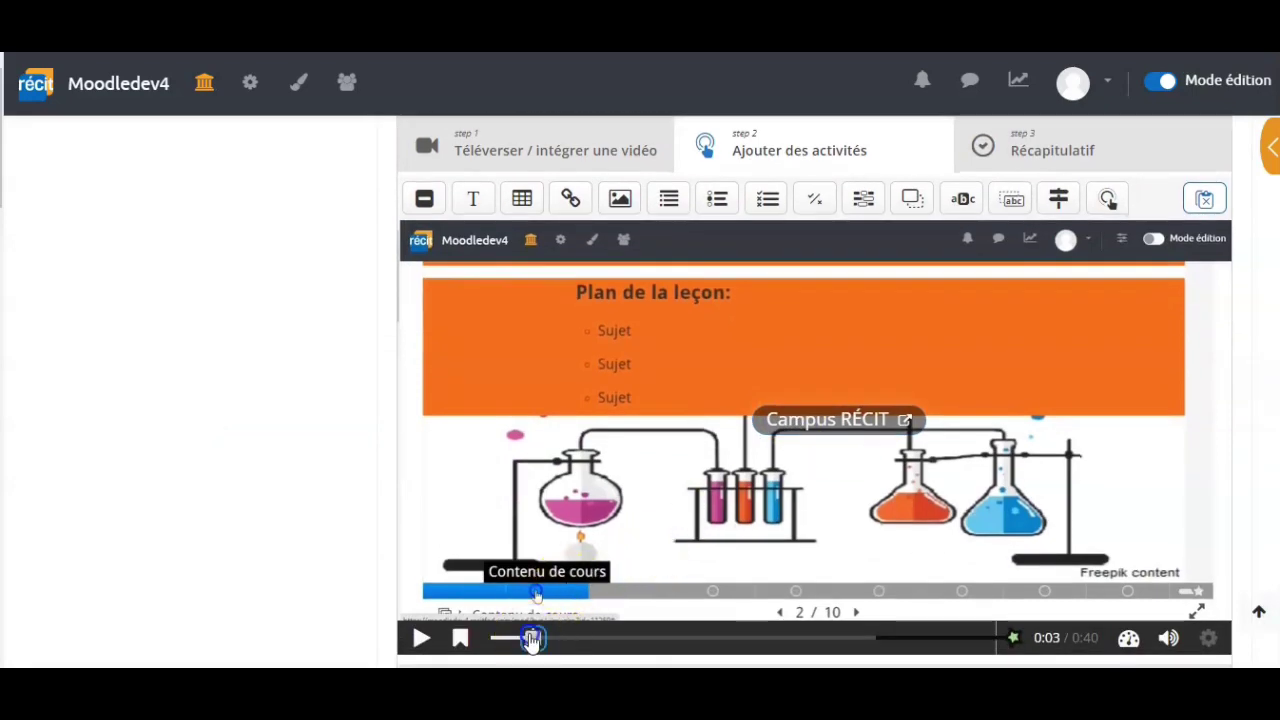
drag(545, 640, 690, 645)
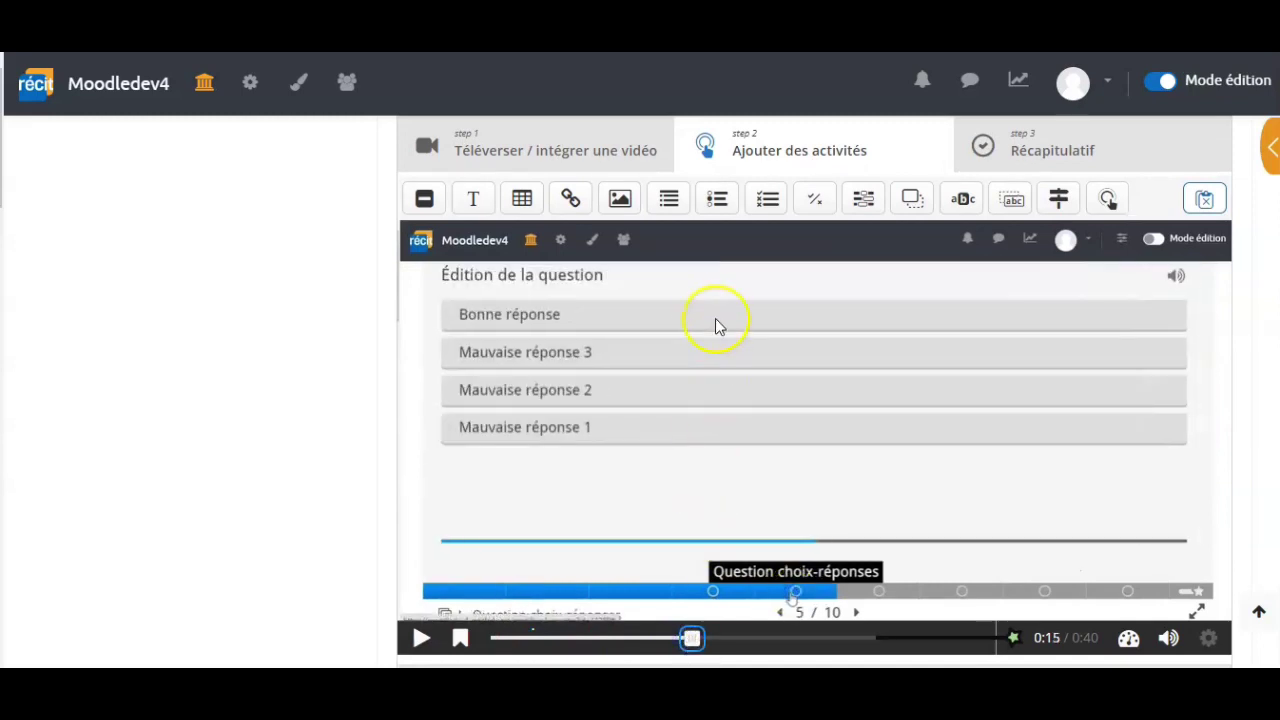
drag(766, 200, 700, 334)
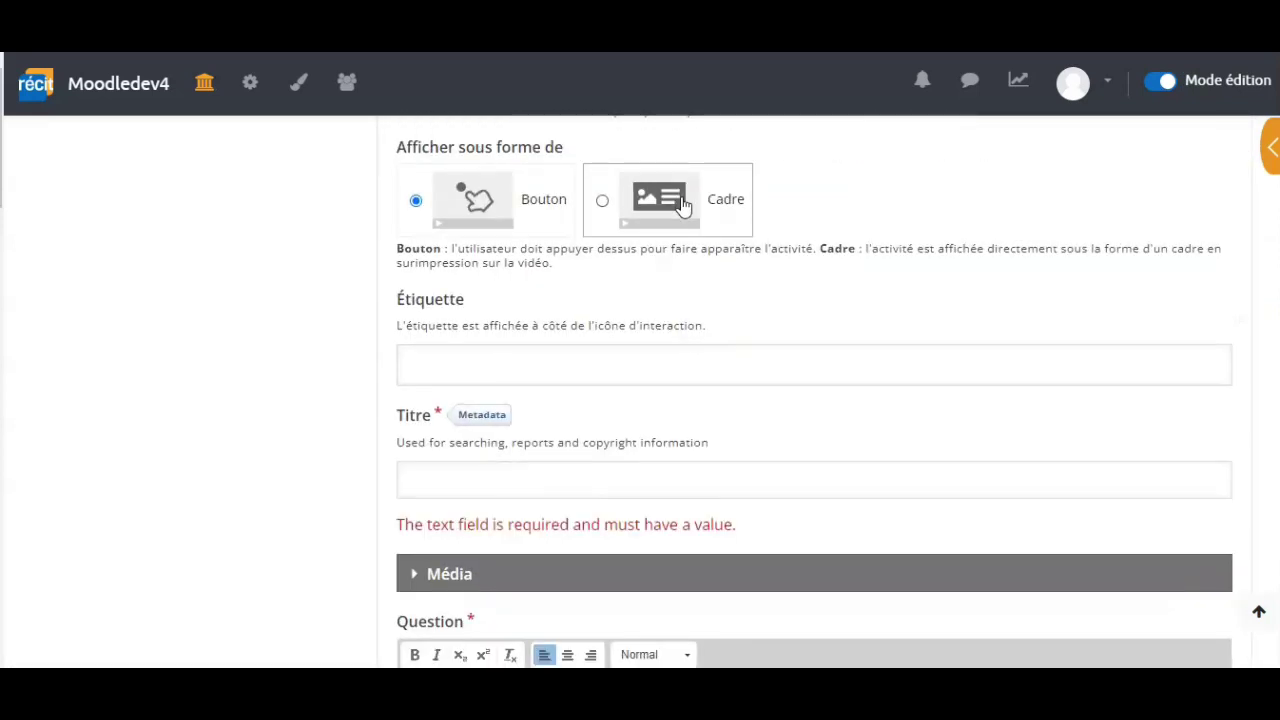
Title the multiple choice interaction "Choix de réponse" and enter "Édition de la question" as its question text
click(413, 483)
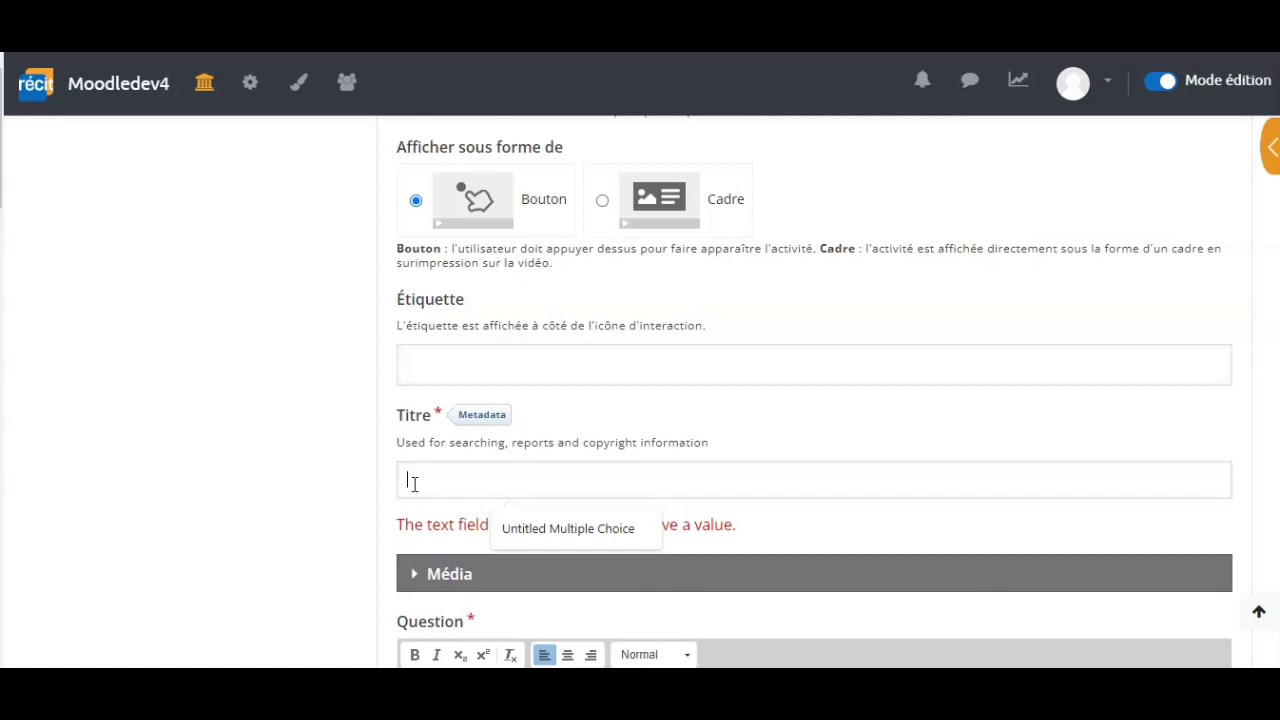
text(Choix de réponse)
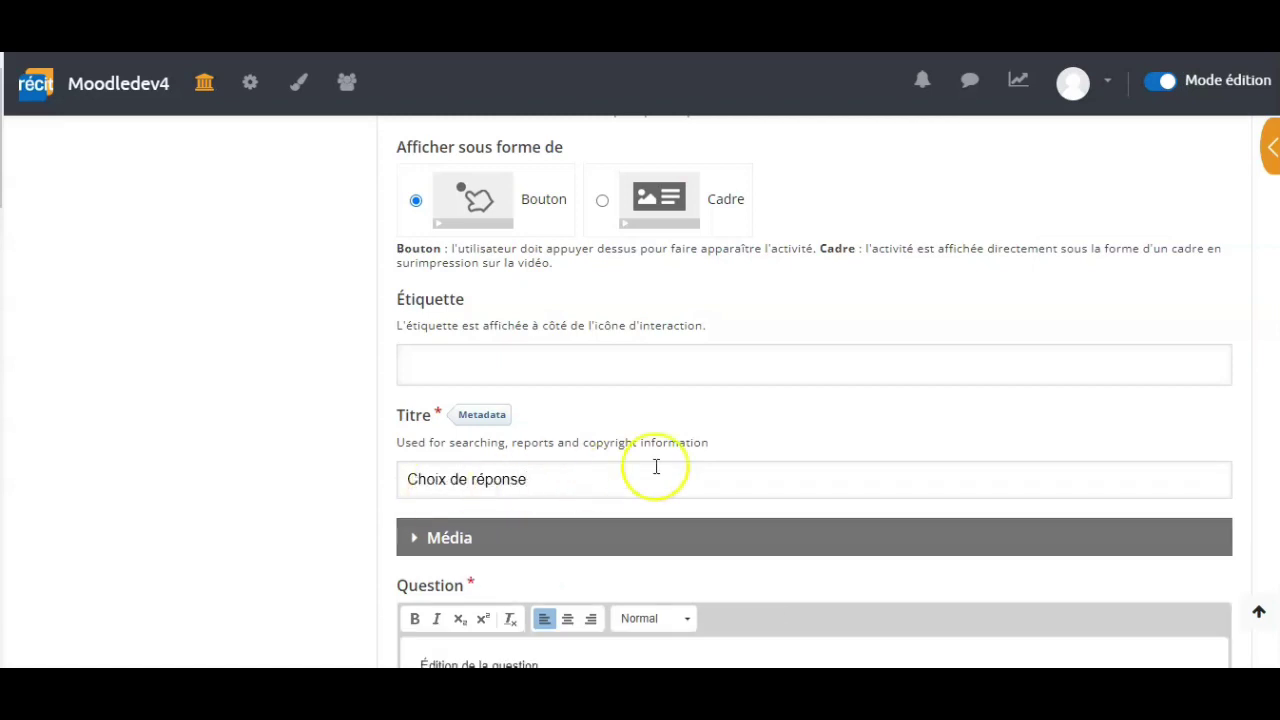
scroll(803, 486, down, 2)
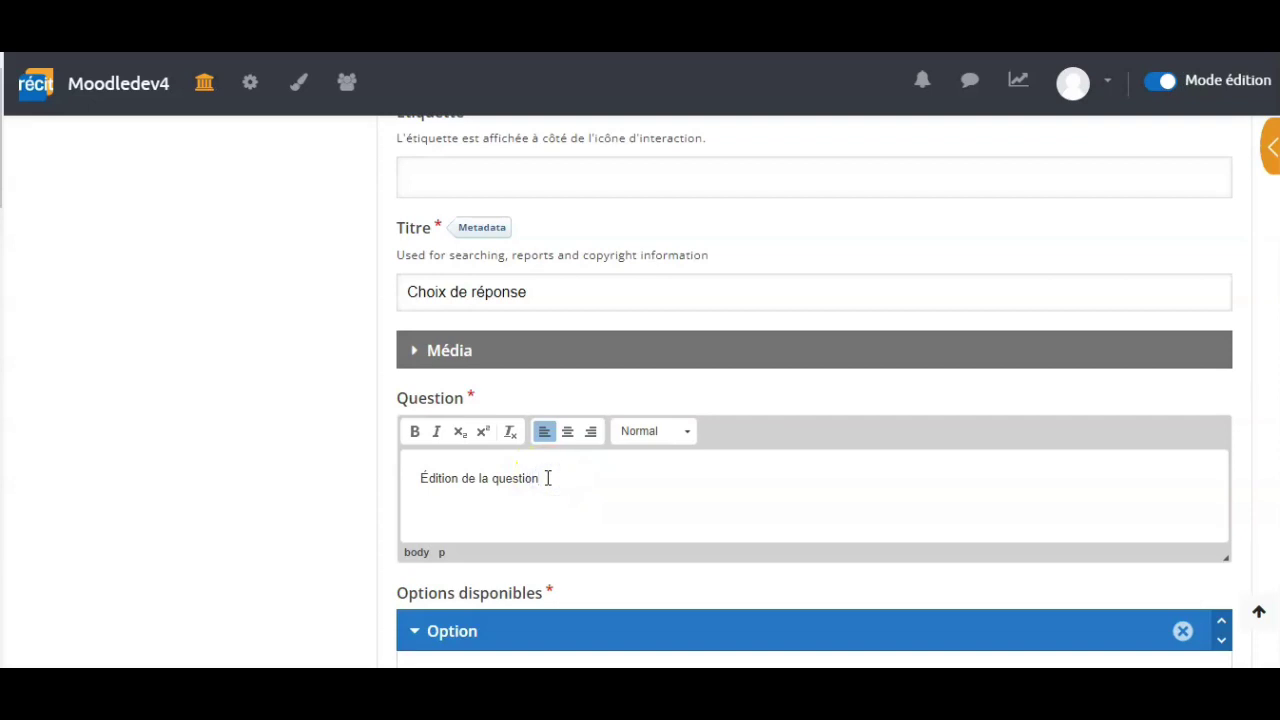
Enter "Réponse 1" as the first answer option, mark it as correct, and enter "Réponse 2" as the second option
scroll(547, 478, down, 2)
click(443, 489)
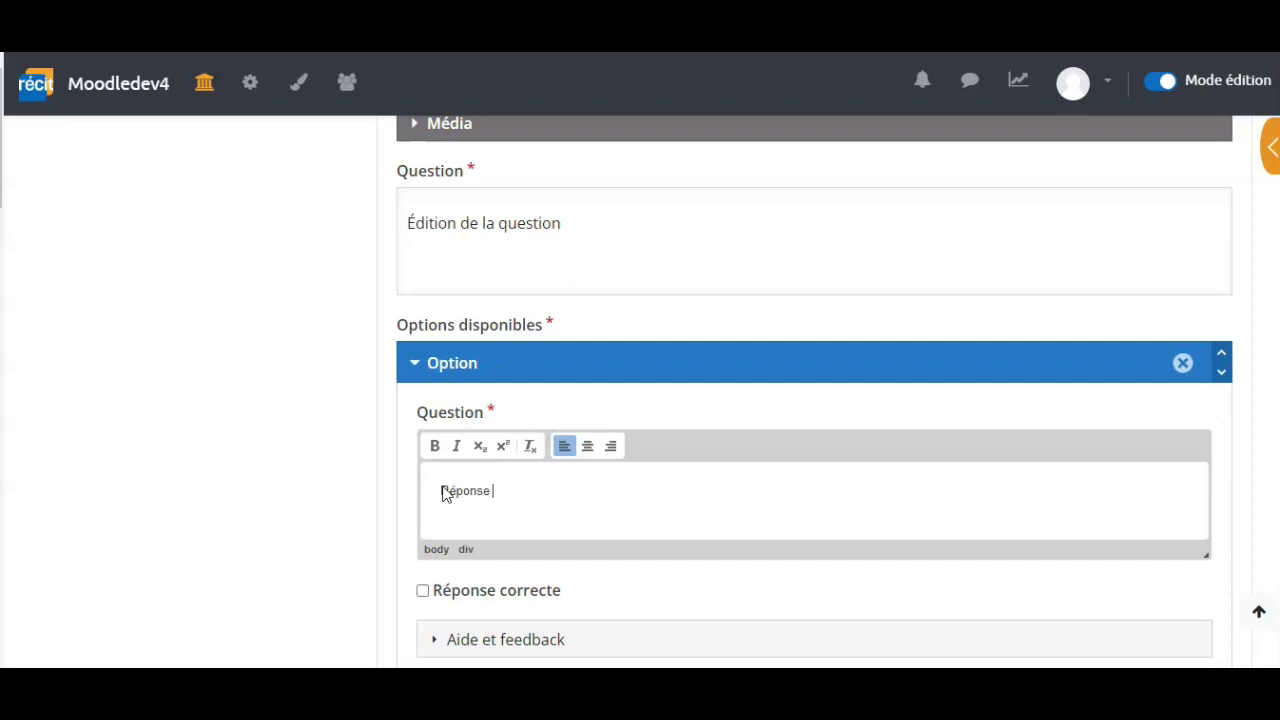
scroll(443, 491, down, 2)
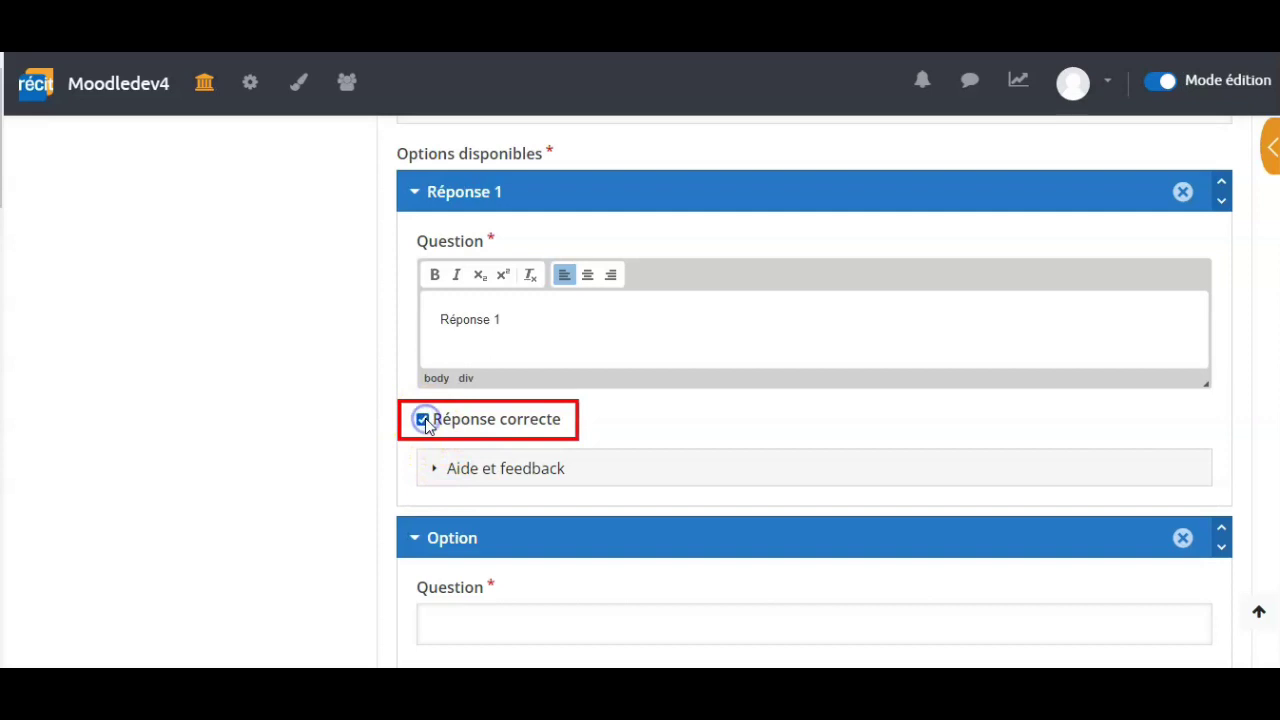
scroll(794, 451, down, 2)
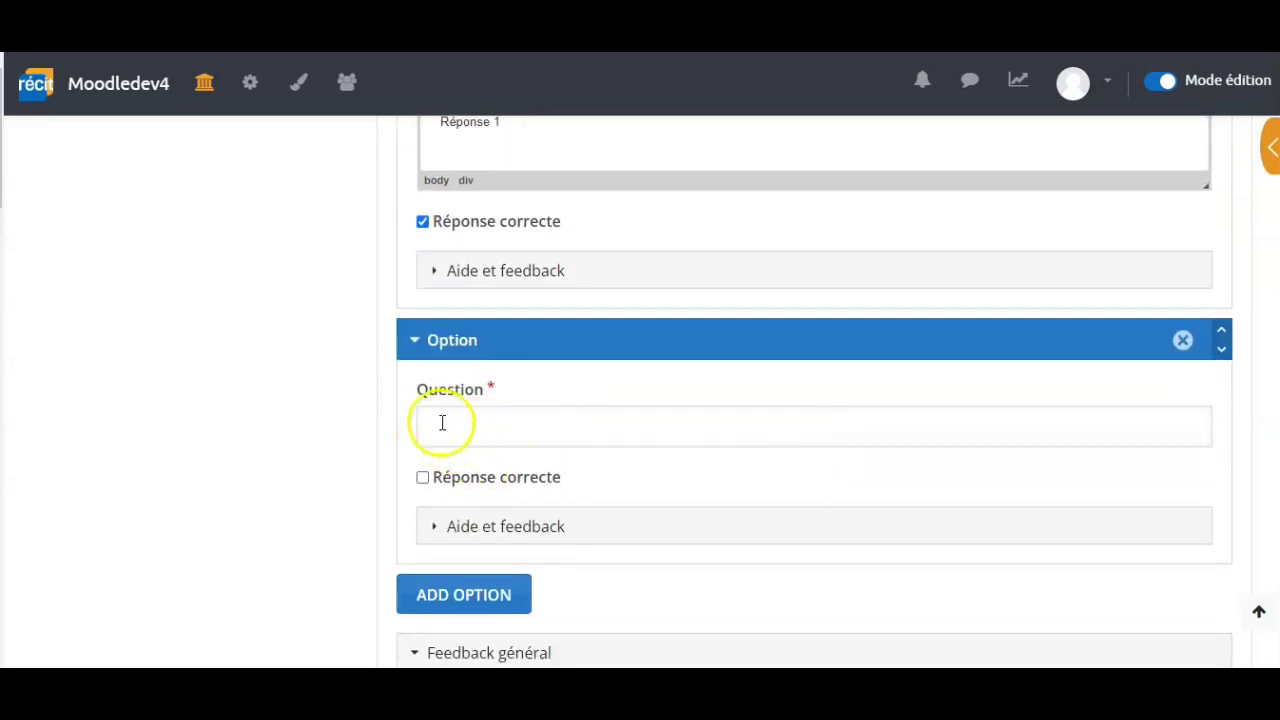
click(442, 422)
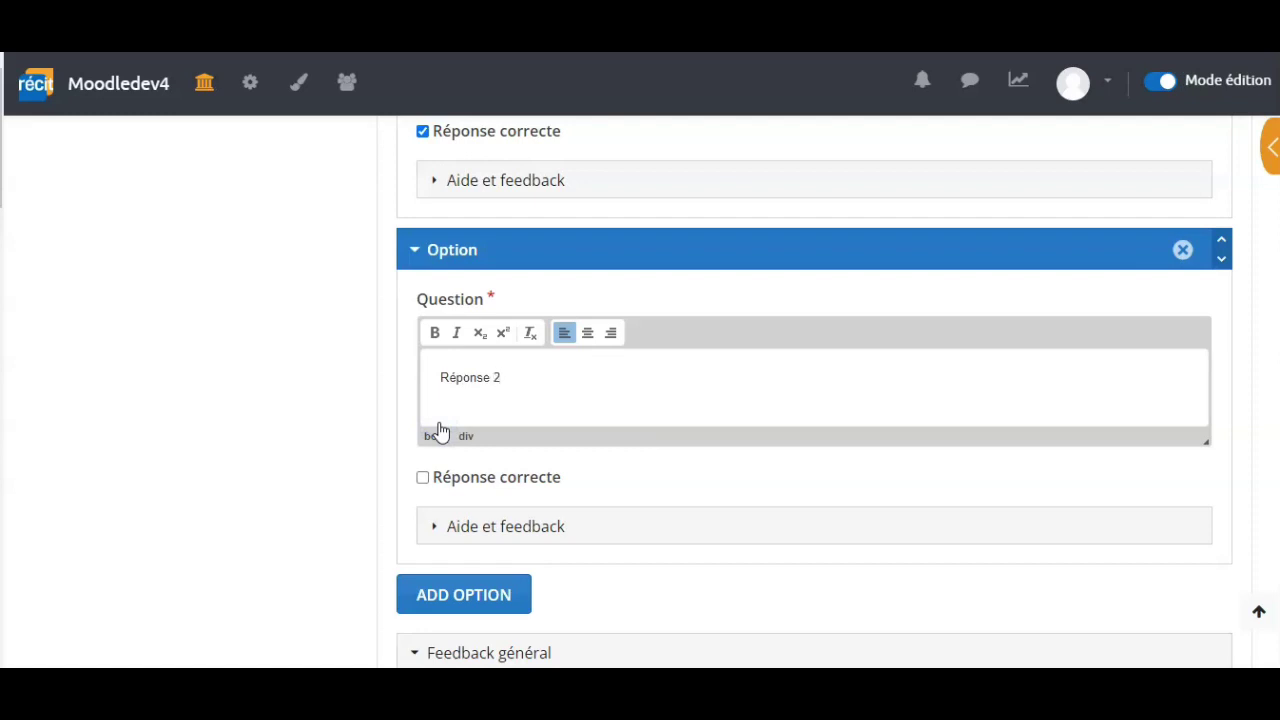
click(452, 434)
Add a third answer option with its text to the multiple choice question and validate the interaction
scroll(678, 496, down, 2)
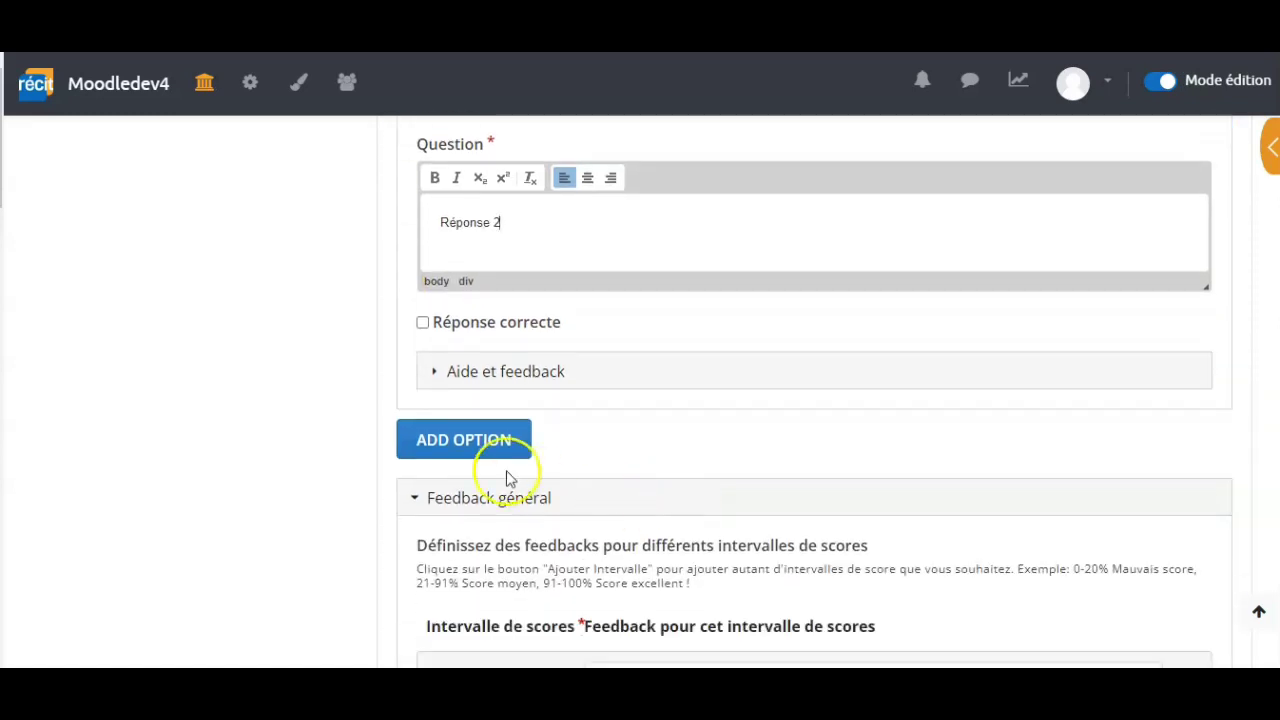
click(466, 444)
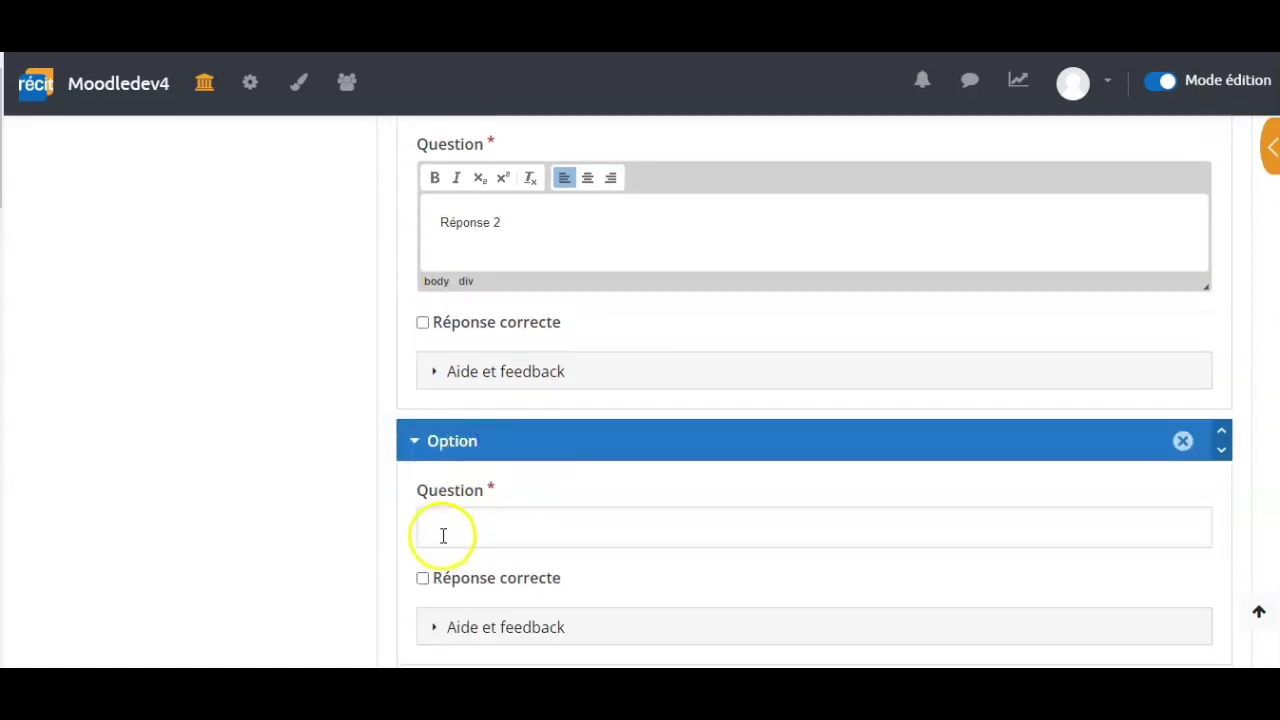
click(443, 536)
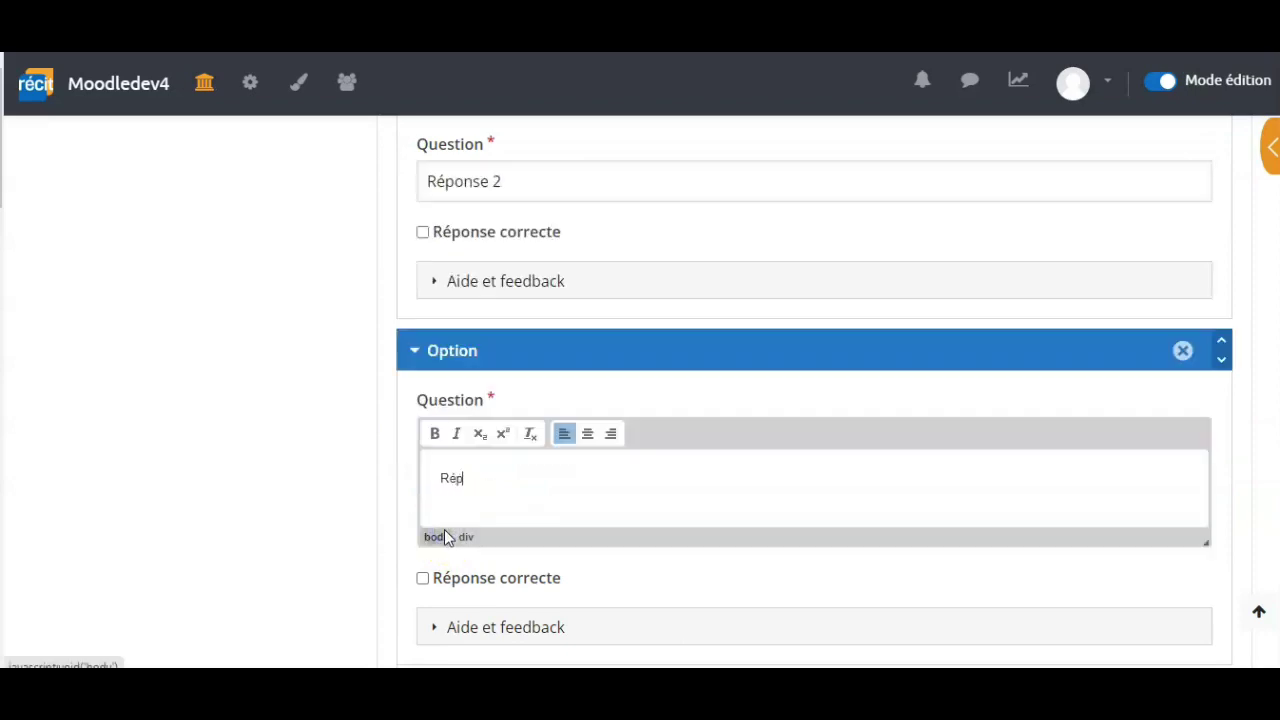
scroll(771, 471, down, 6)
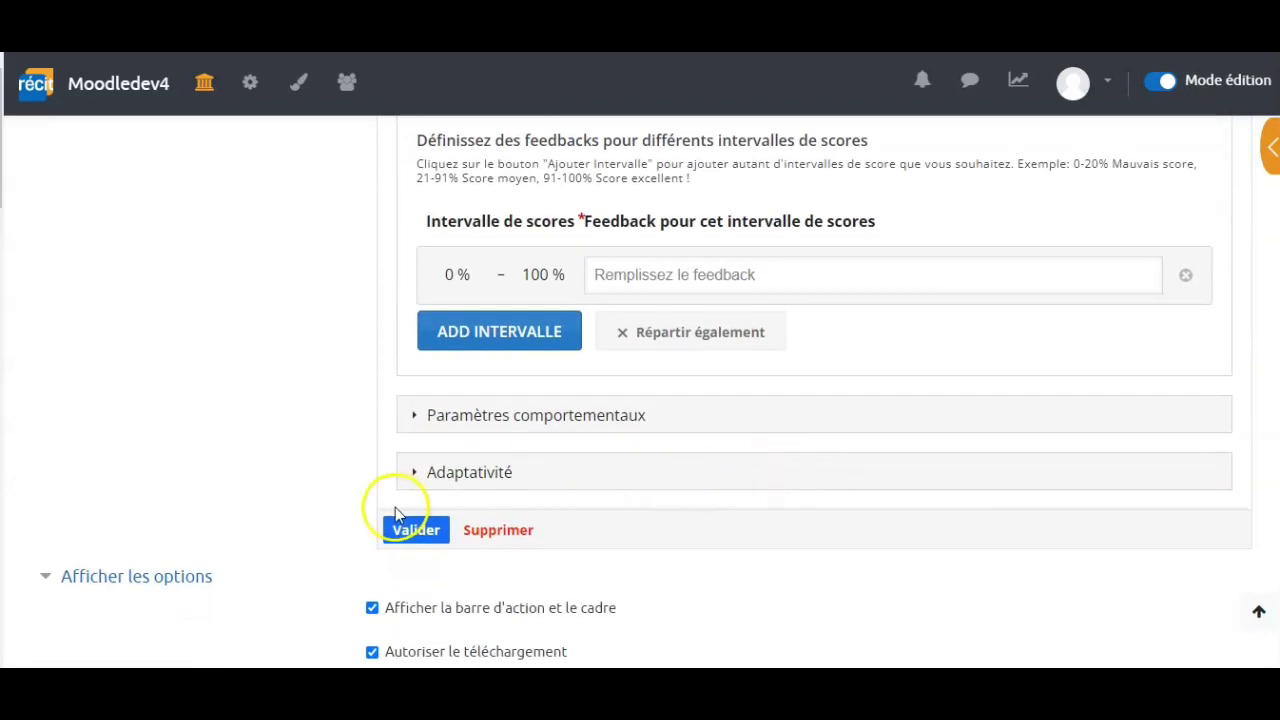
click(412, 530)
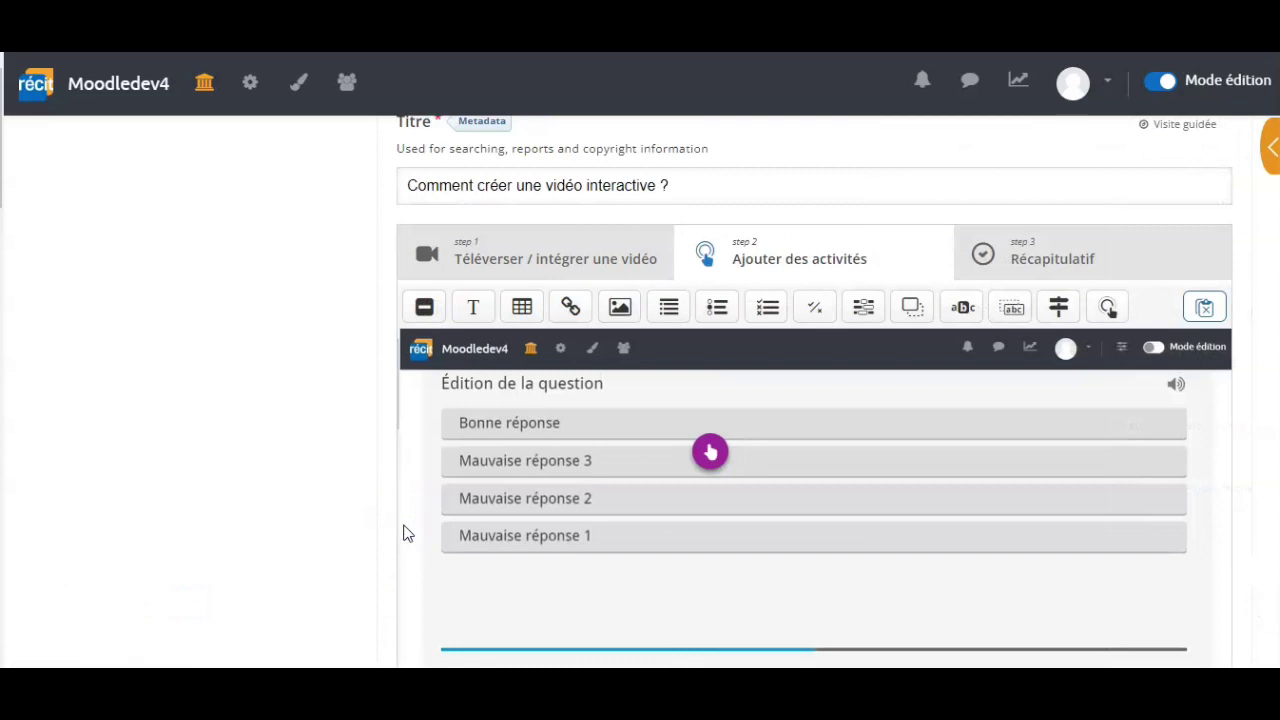
Move the playhead to 0:34 and insert a Crossroads interaction with the question text "Que veux-tu faire maintenant ?"
scroll(905, 521, down, 2)
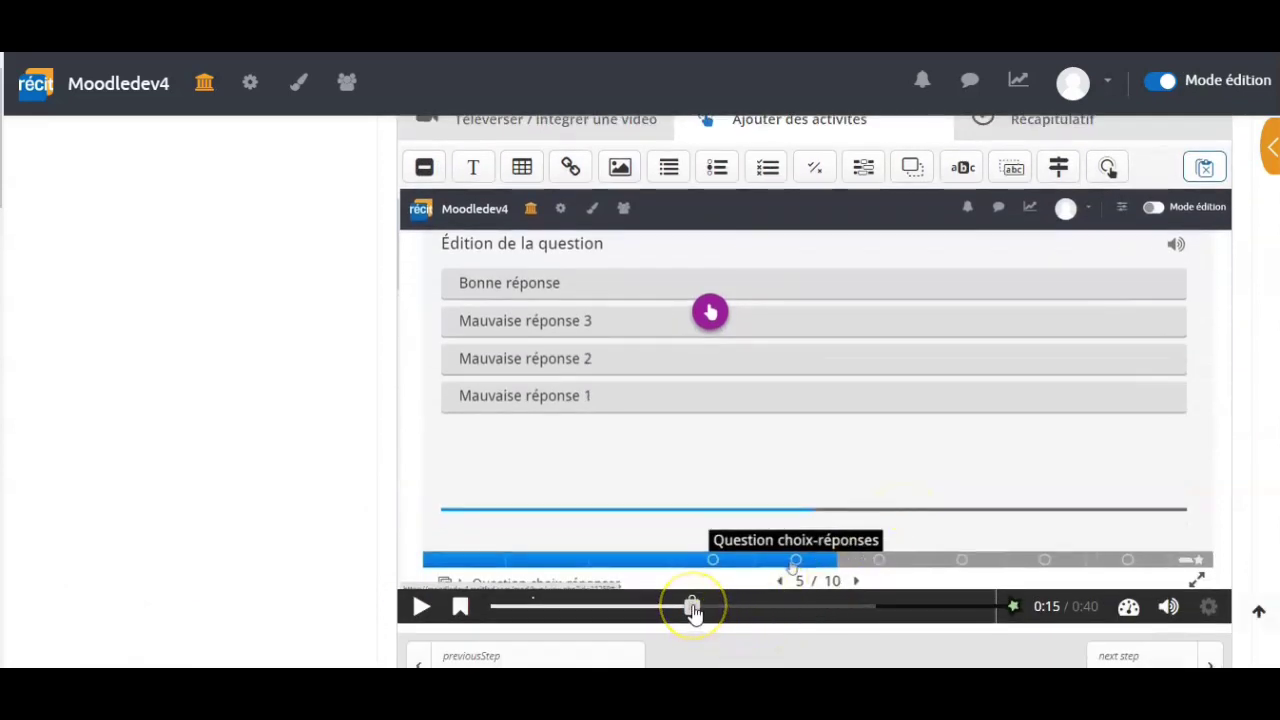
drag(693, 611, 933, 618)
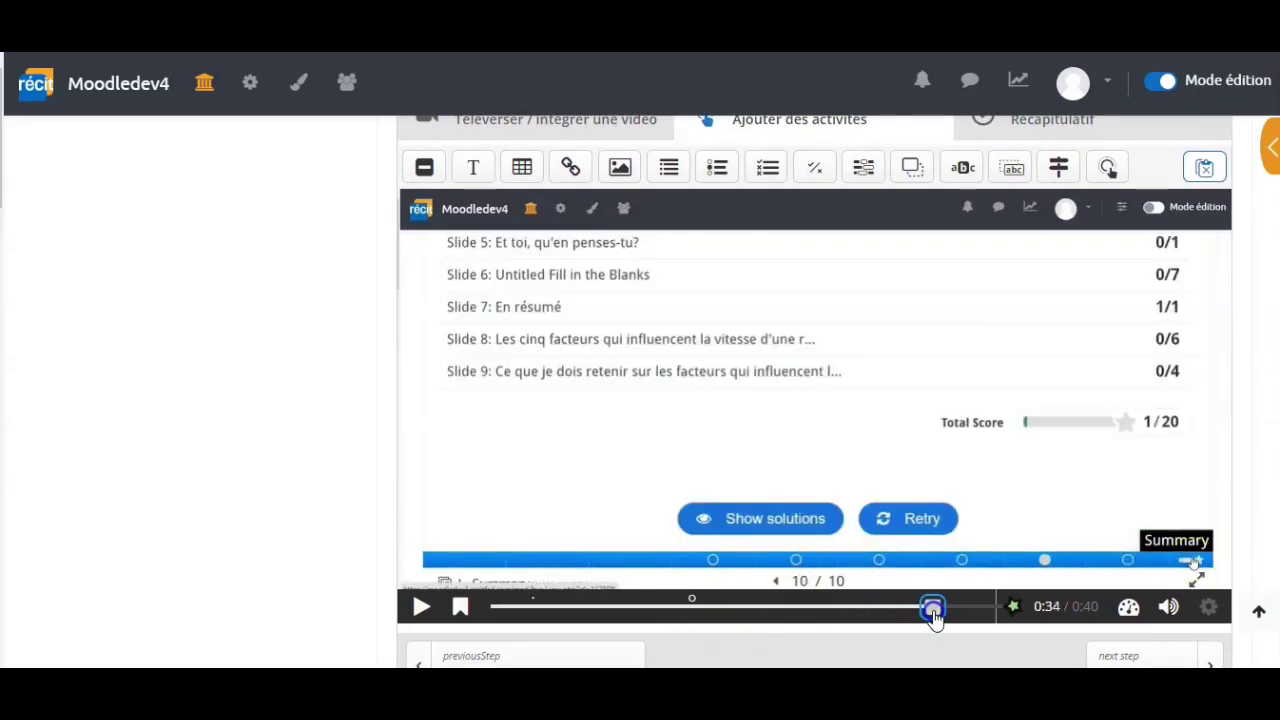
click(1058, 167)
scroll(651, 289, up, 3)
click(409, 417)
text(Que veux-tu faire maintenant ?)
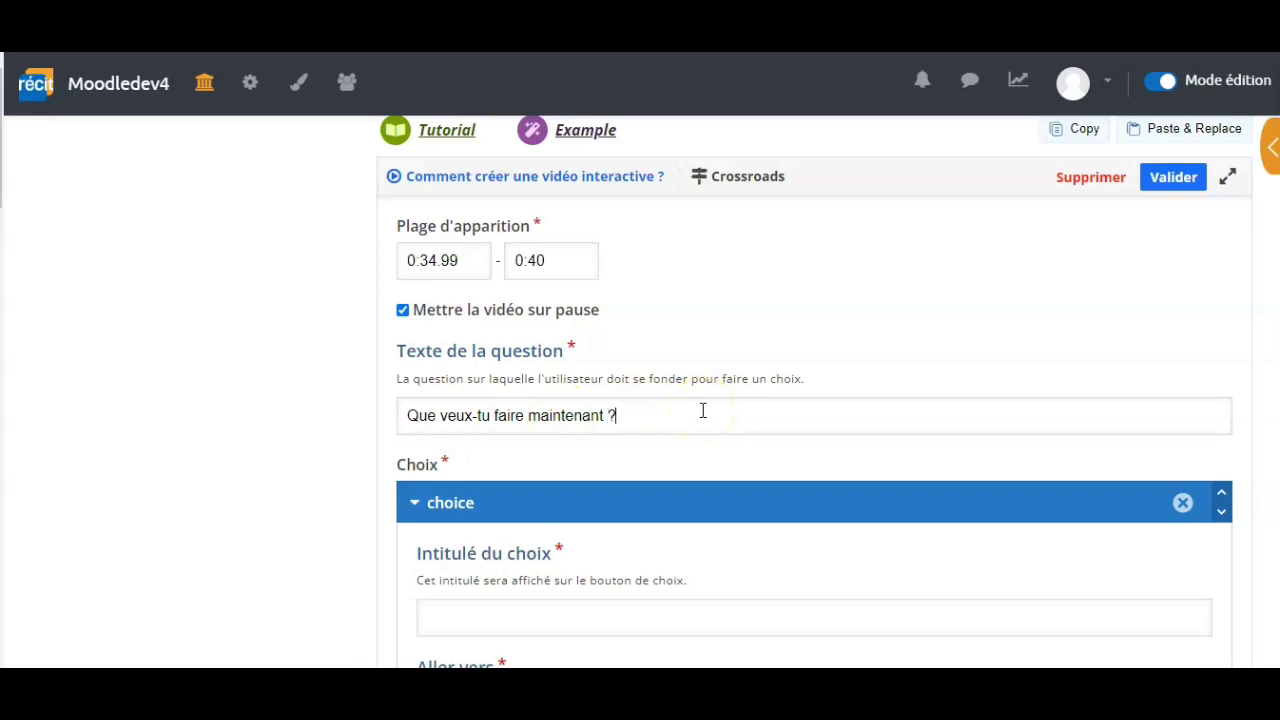
Define the first crossroads choice as "Recommencer la vidéo" with the start of the video as its target time
scroll(822, 466, down, 3)
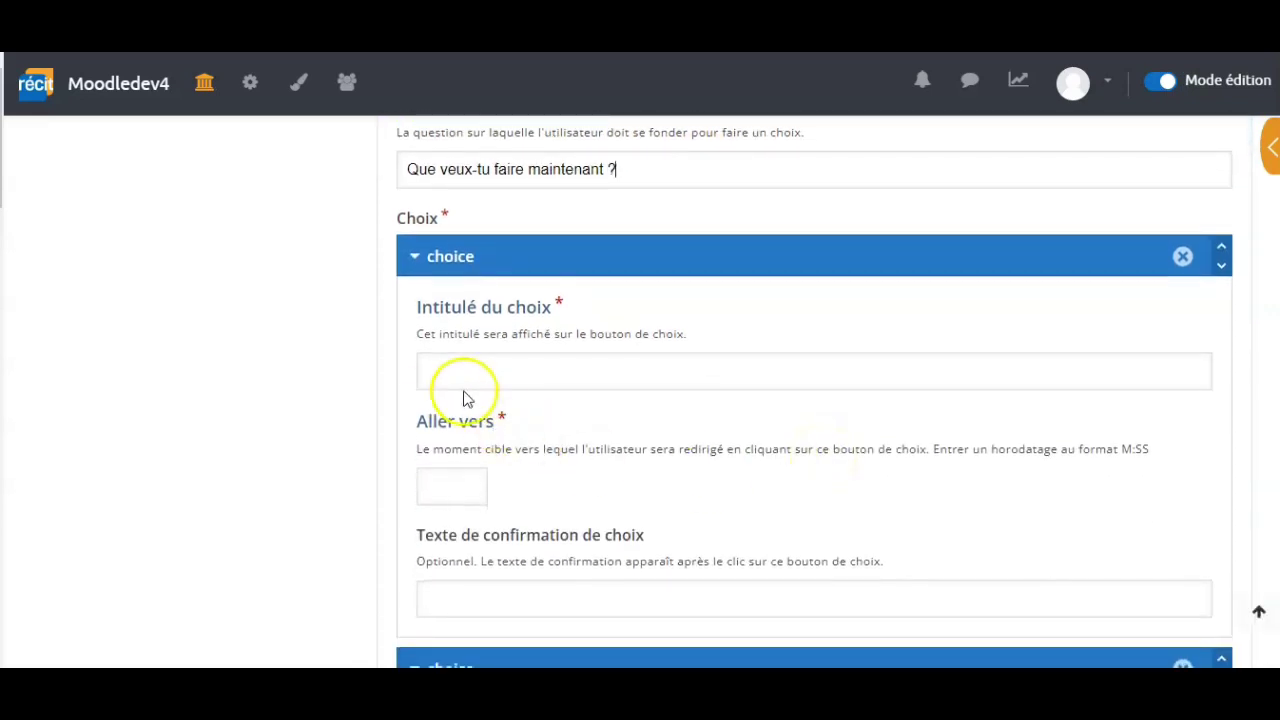
click(443, 377)
text(Re)
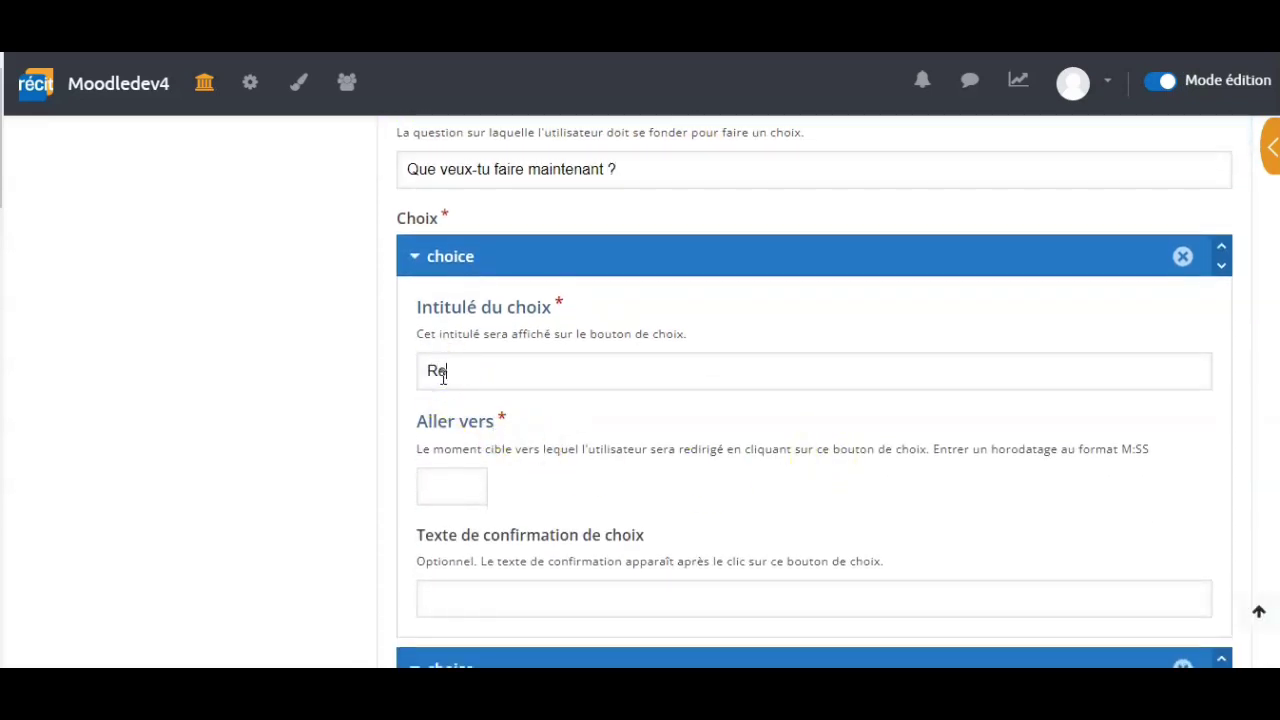
text(commencer la vidéo)
click(433, 487)
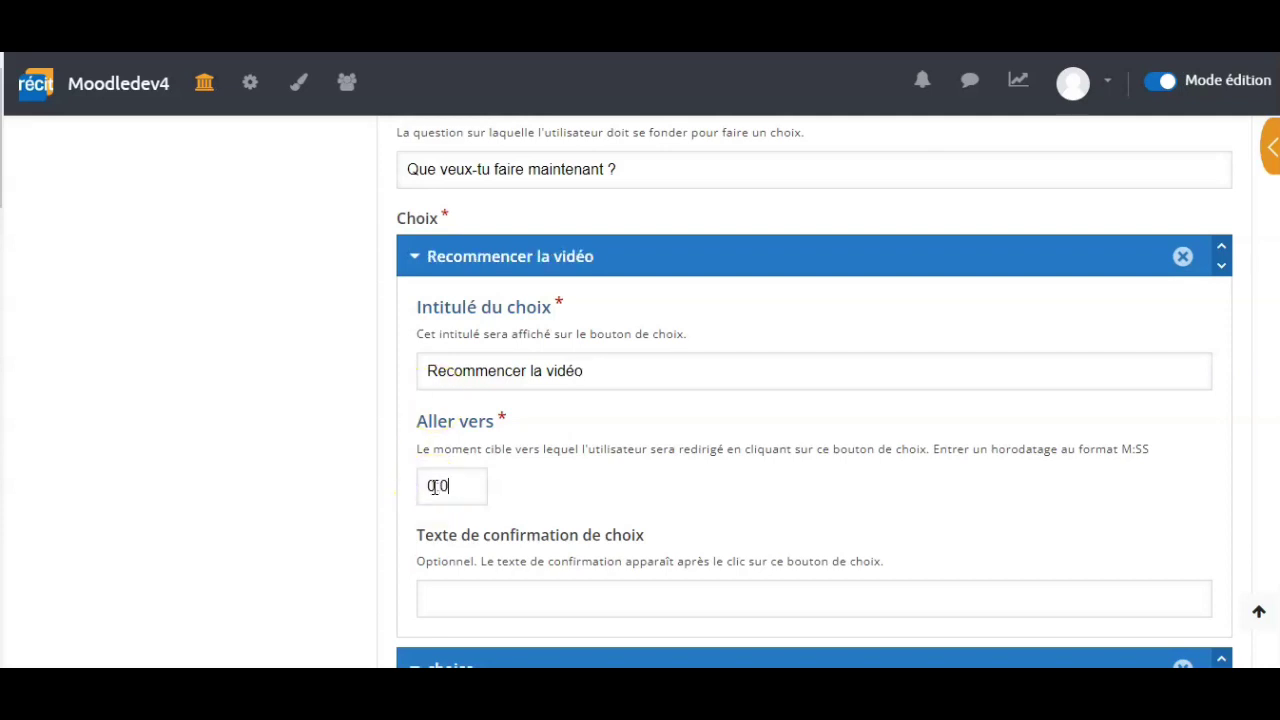
click(809, 443)
Define the second crossroads choice as "Continuer le visionnement" with target time 2:14 and validate the interaction
scroll(809, 445, down, 4)
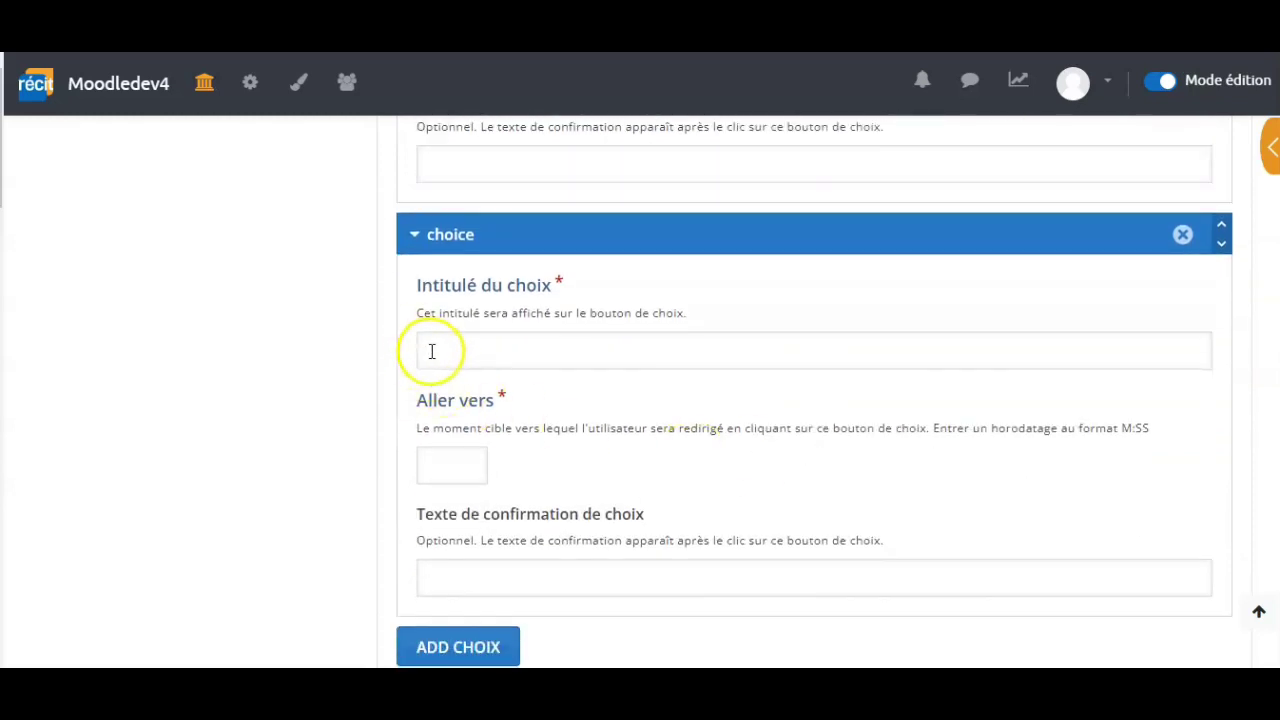
click(430, 351)
text(Continuer le visionnement)
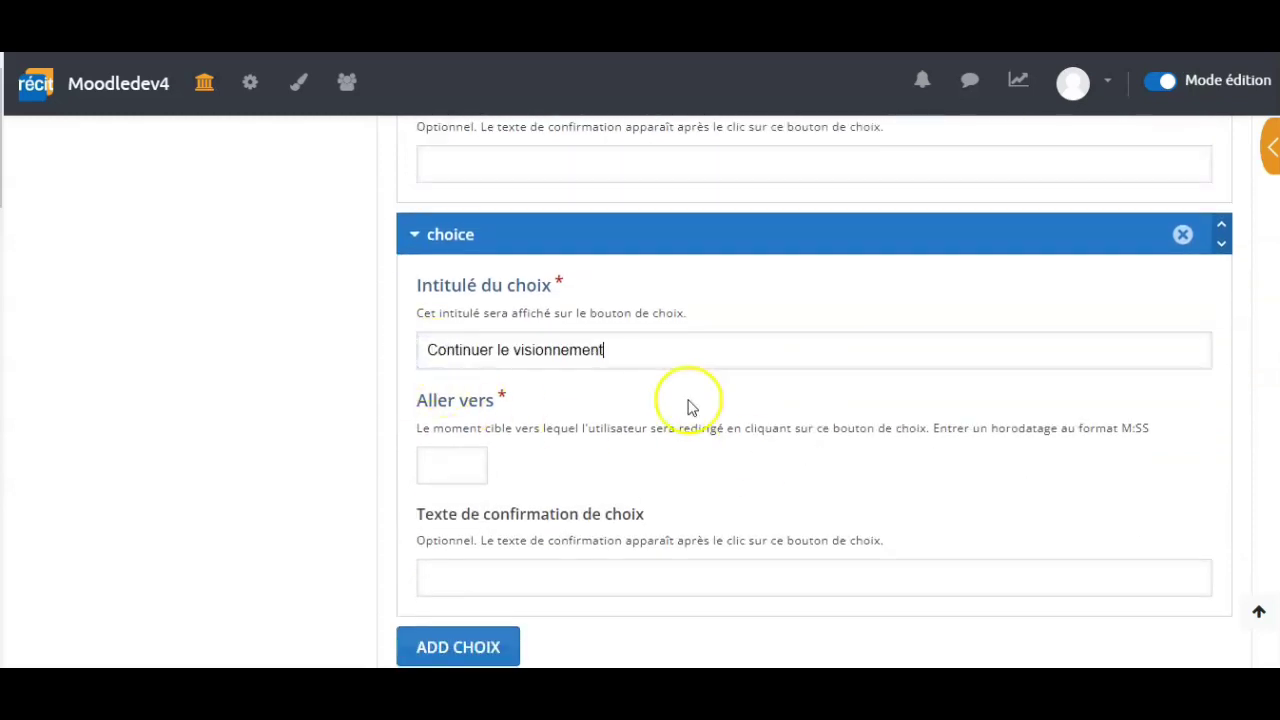
click(439, 465)
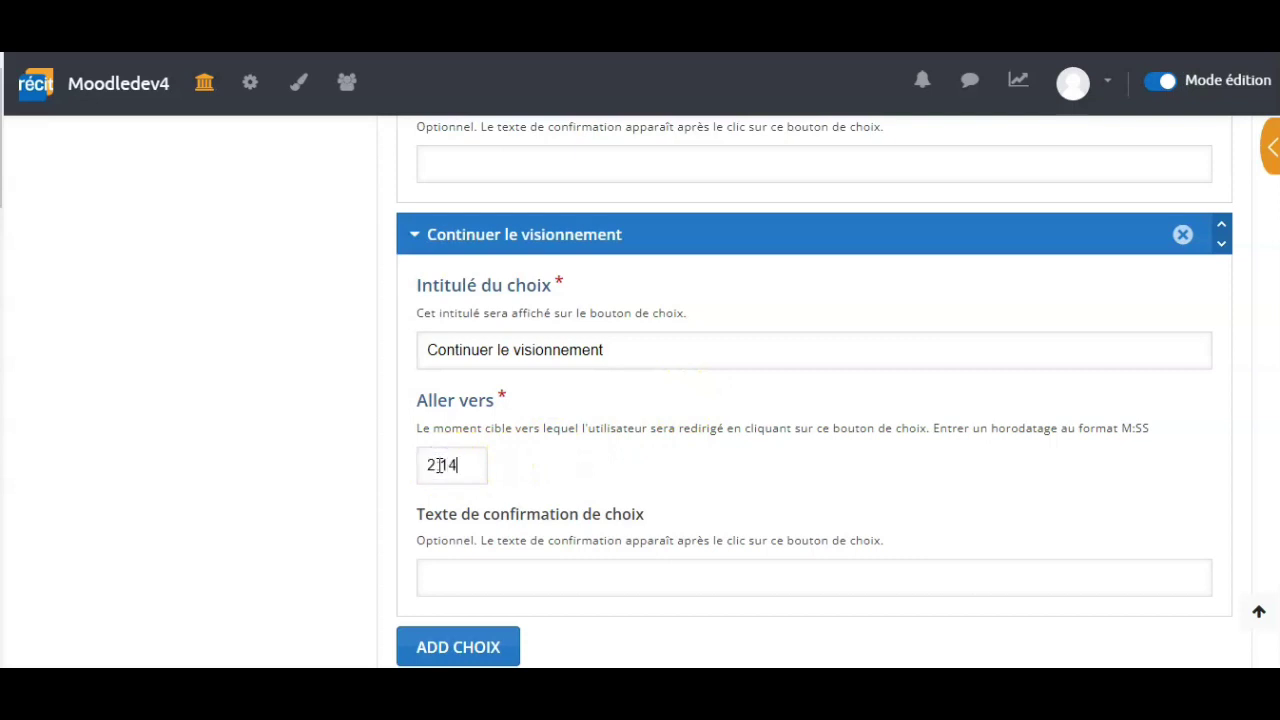
scroll(815, 465, down, 3)
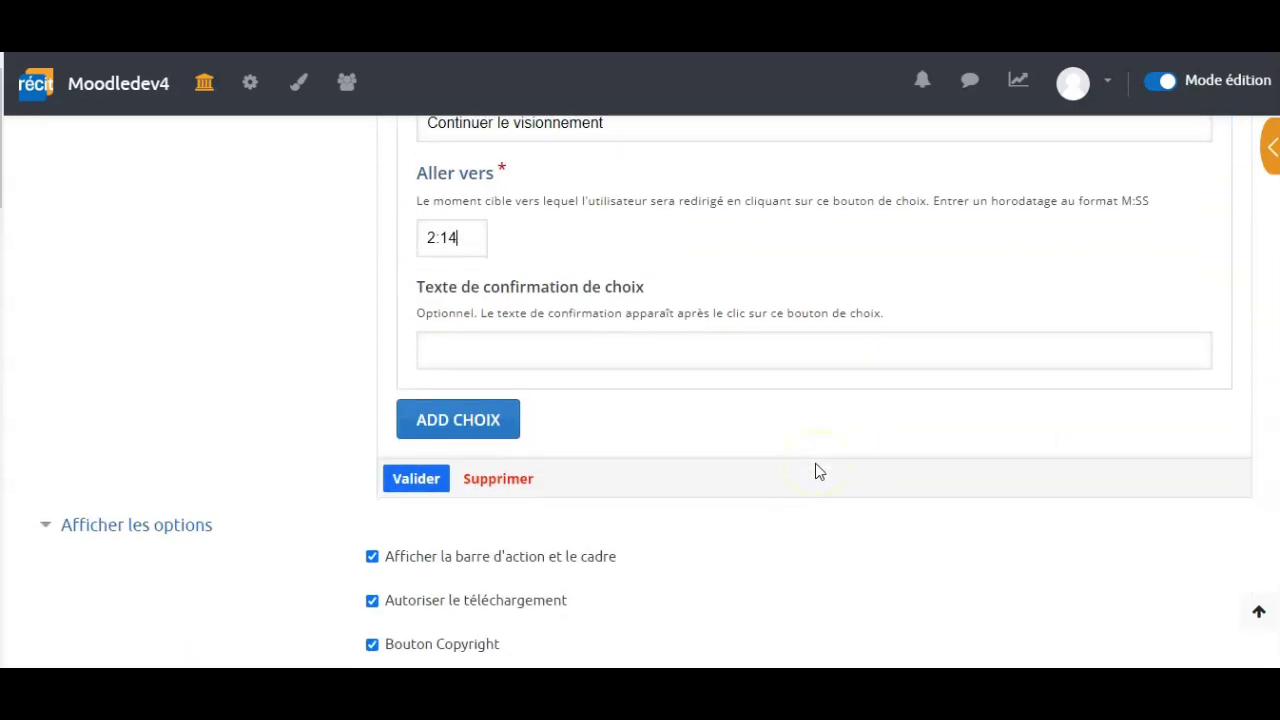
scroll(815, 468, down, 1)
click(415, 366)
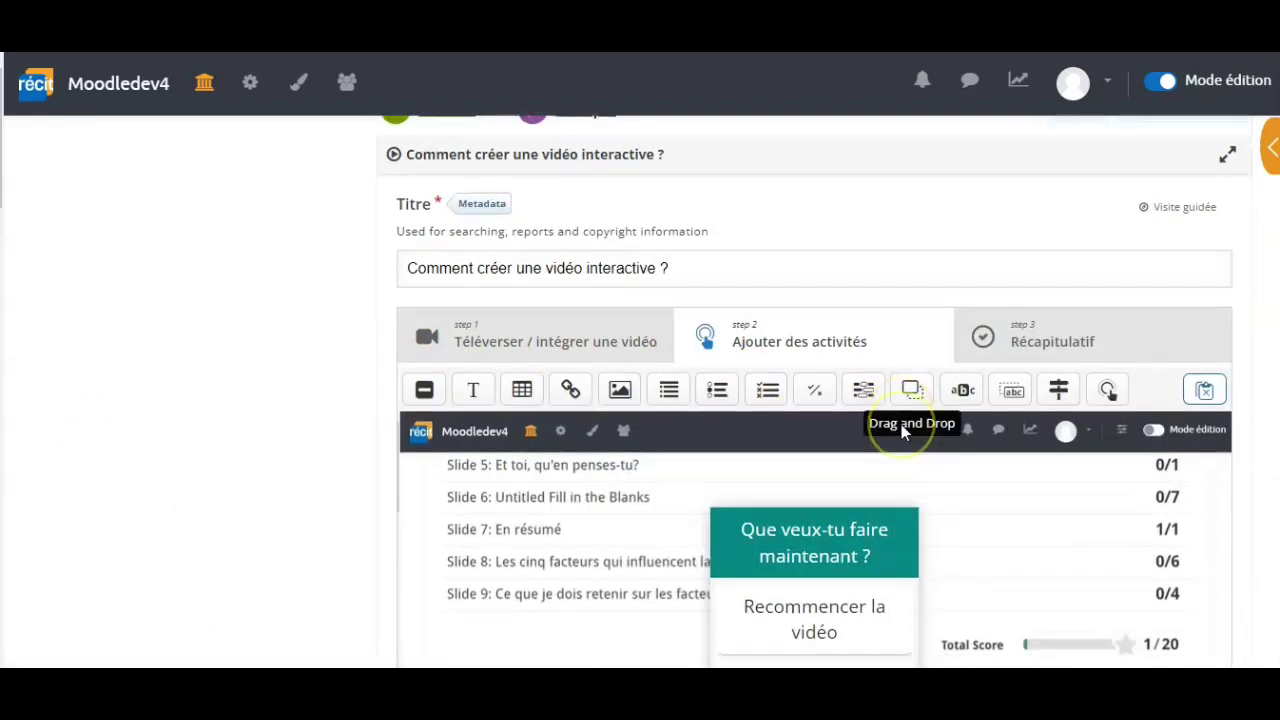
Go to the Récapitulatif stage and enter "Quel était le sujet de cette vidéo ?" as the summary's introduction text
scroll(903, 430, down, 1)
click(1073, 288)
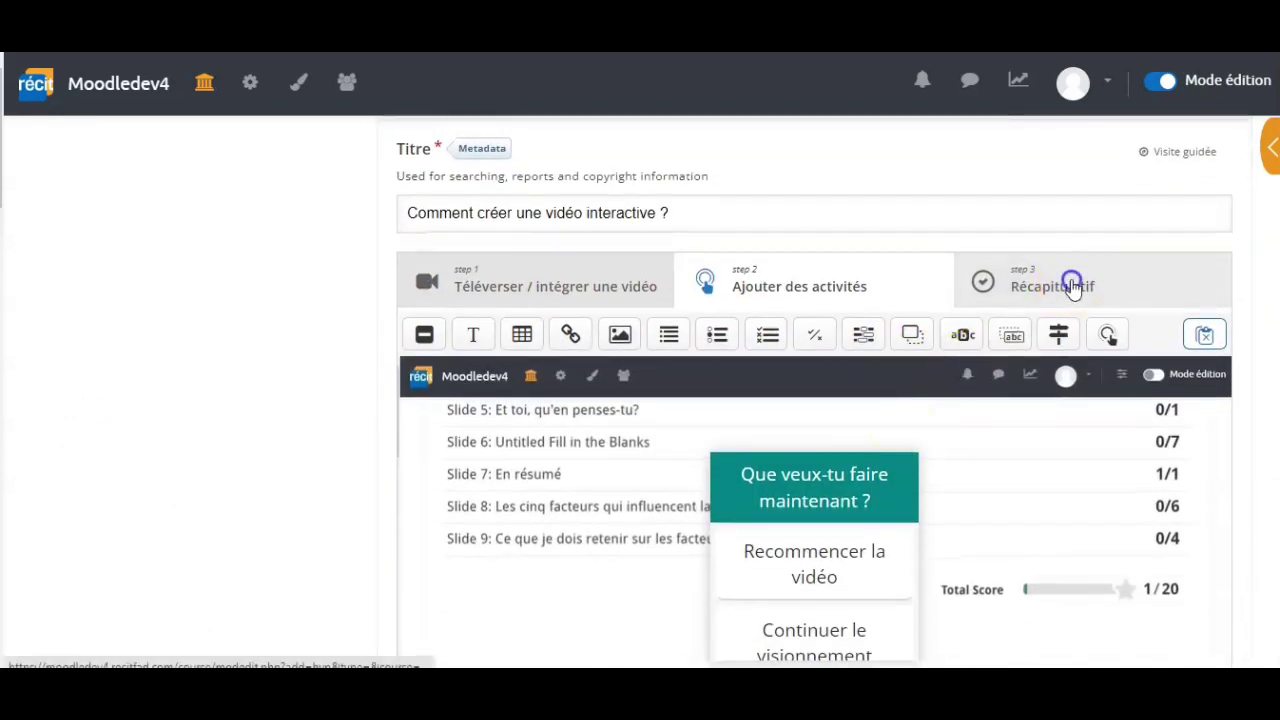
click(995, 335)
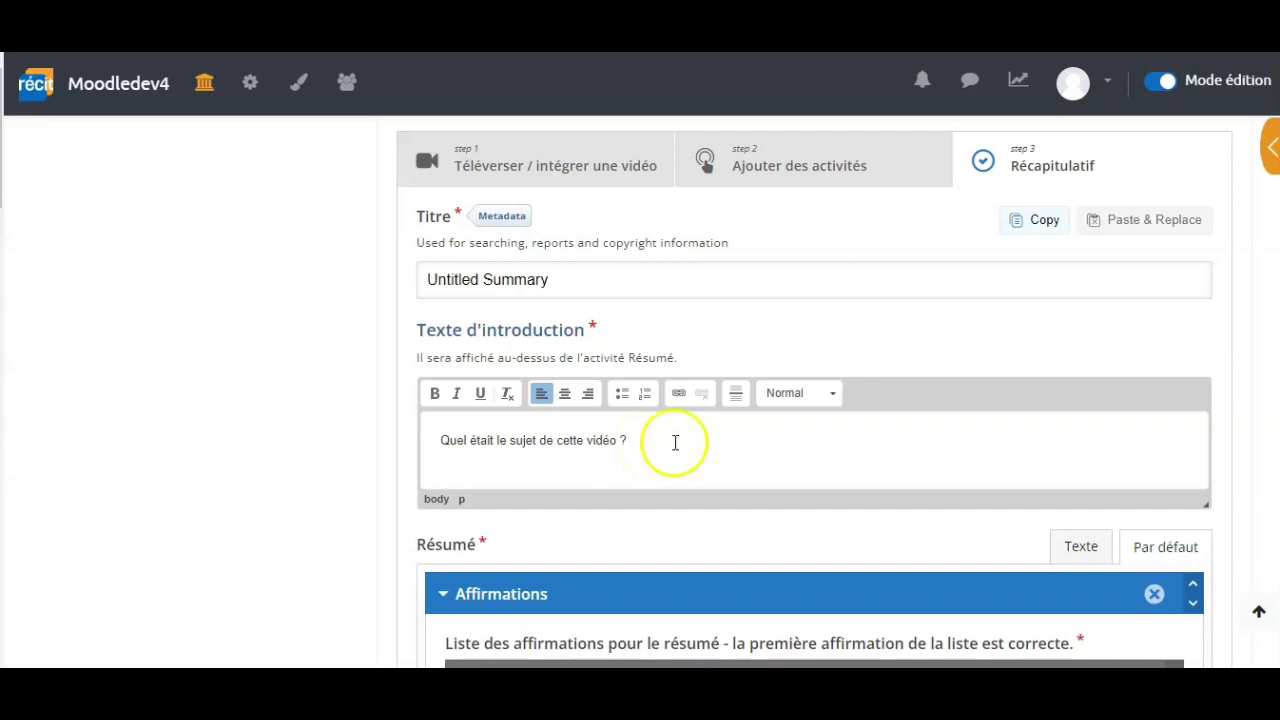
Enter the correct statement "Cette vidéo expliquait comment faire une vidéo interractive." and the incorrect statement "Cette vidéo expliquait comment faire une image interactive."
scroll(790, 463, down, 4)
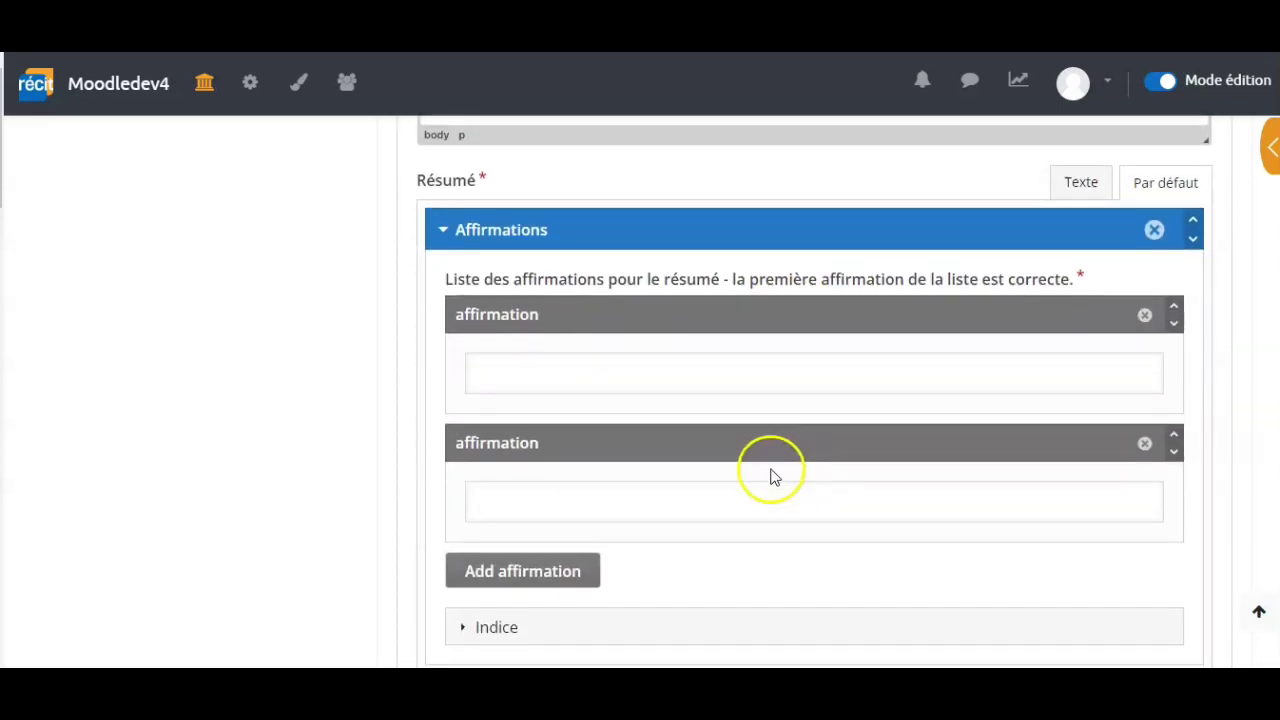
click(494, 373)
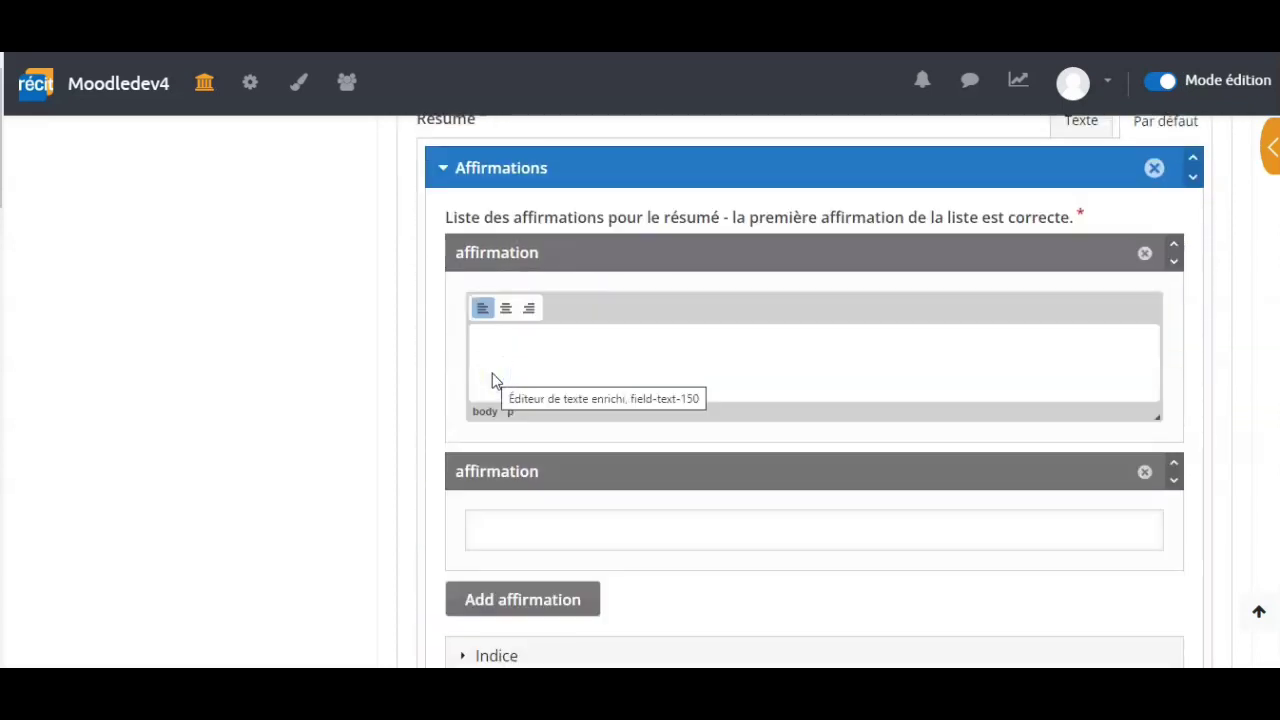
text(Cette vidéo expliquait comment faire une vidéo interractive.)
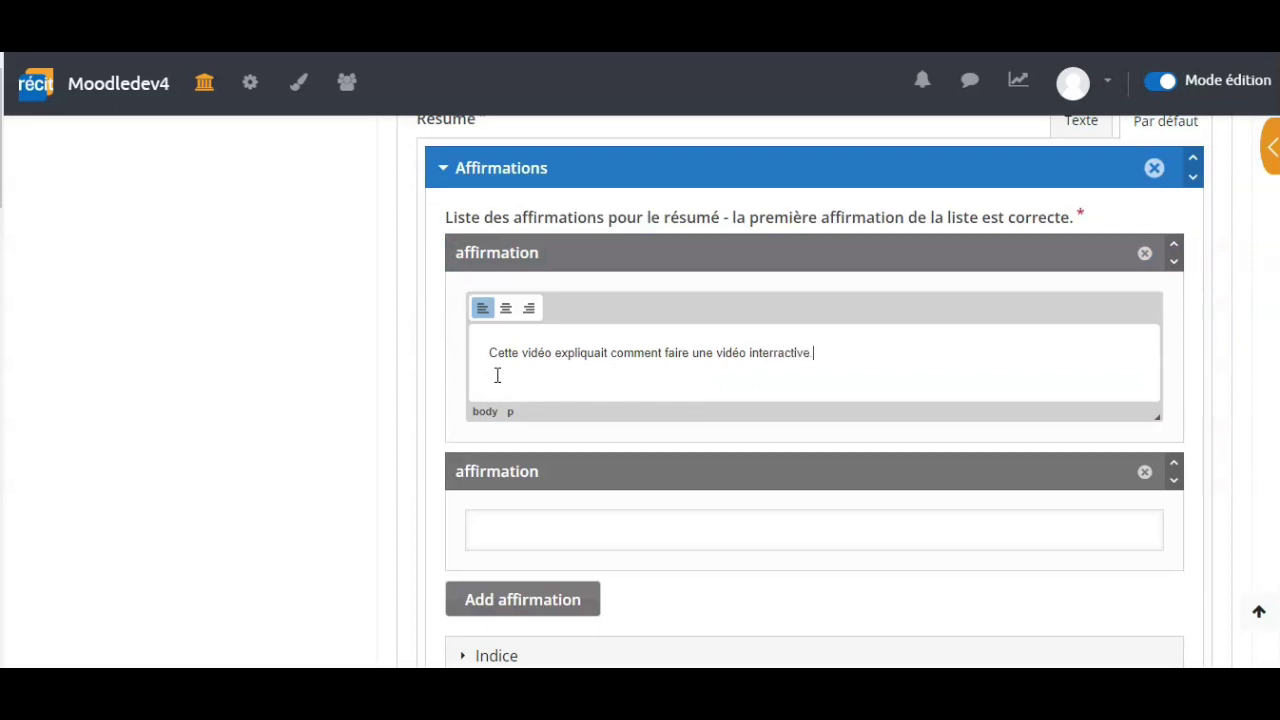
scroll(712, 449, down, 3)
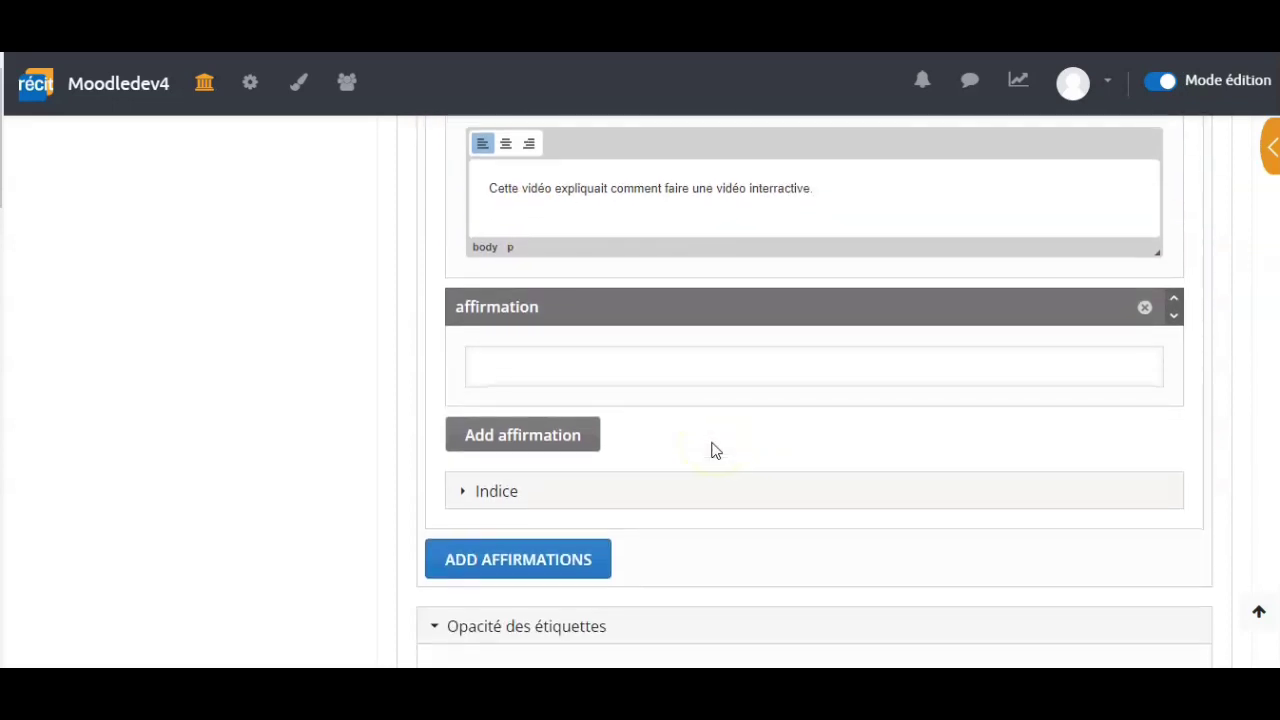
click(488, 370)
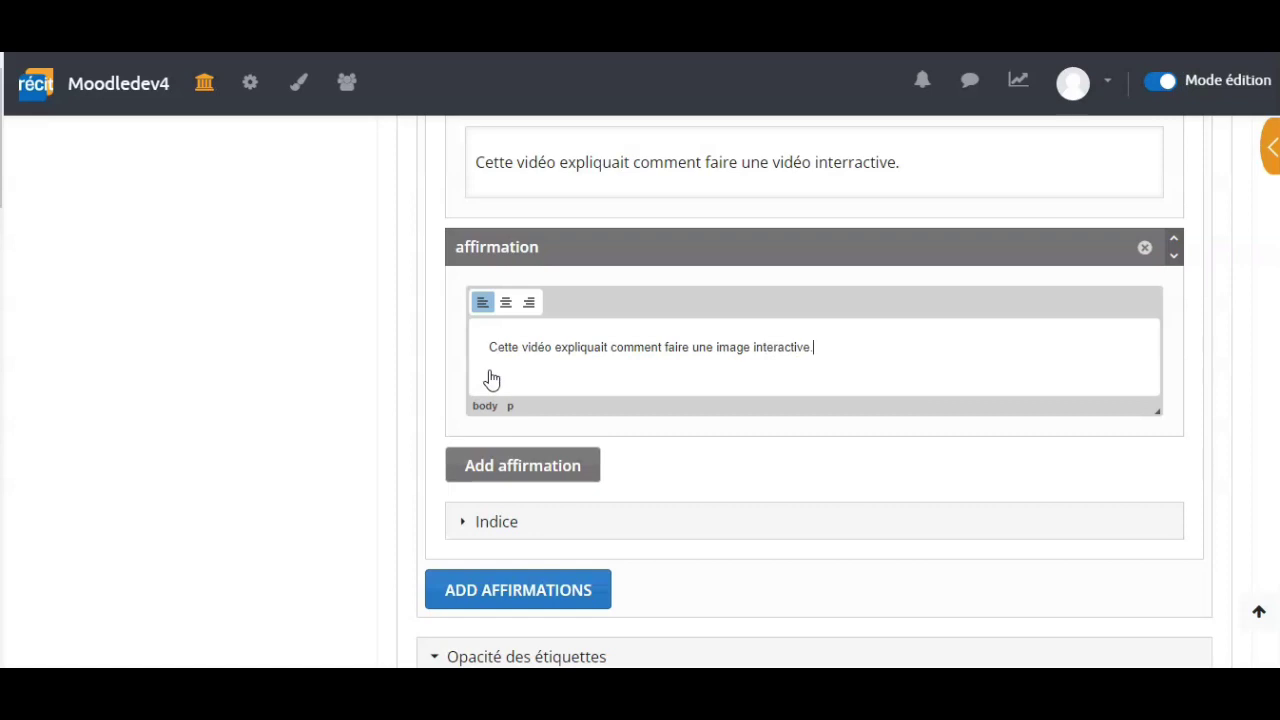
scroll(774, 449, down, 2)
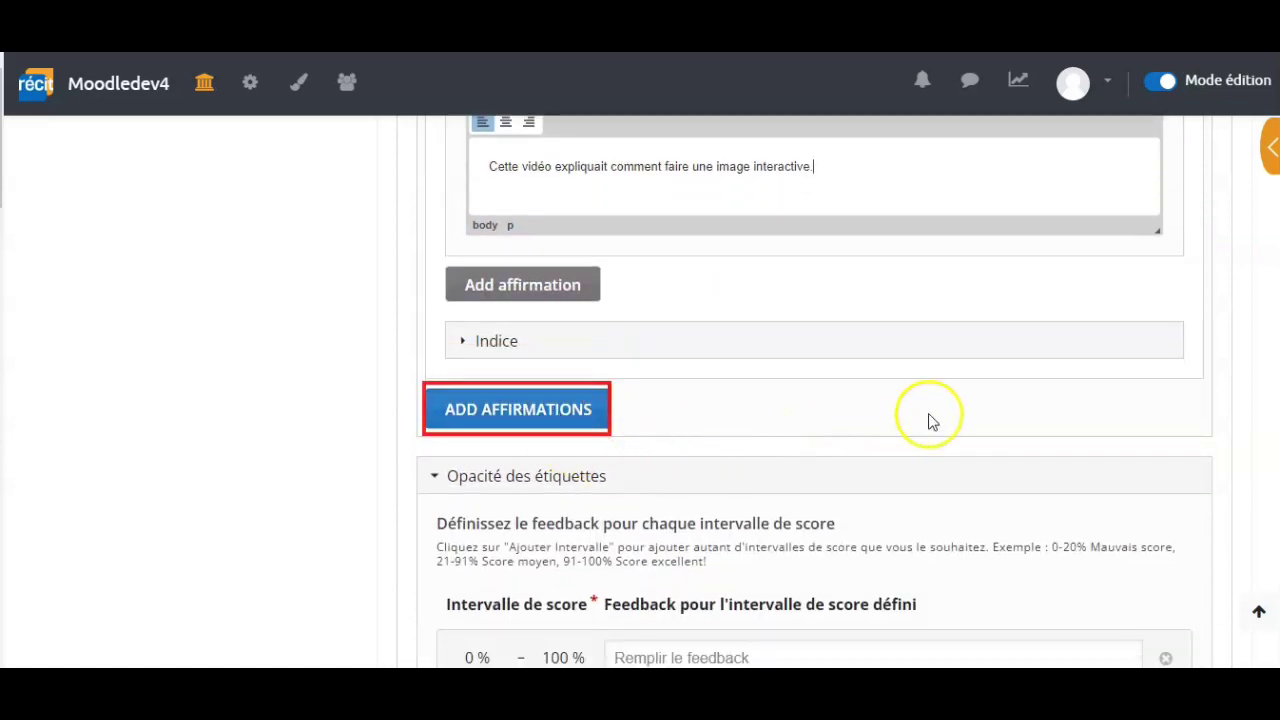
Save the interactive video activity and display it
scroll(929, 420, down, 10)
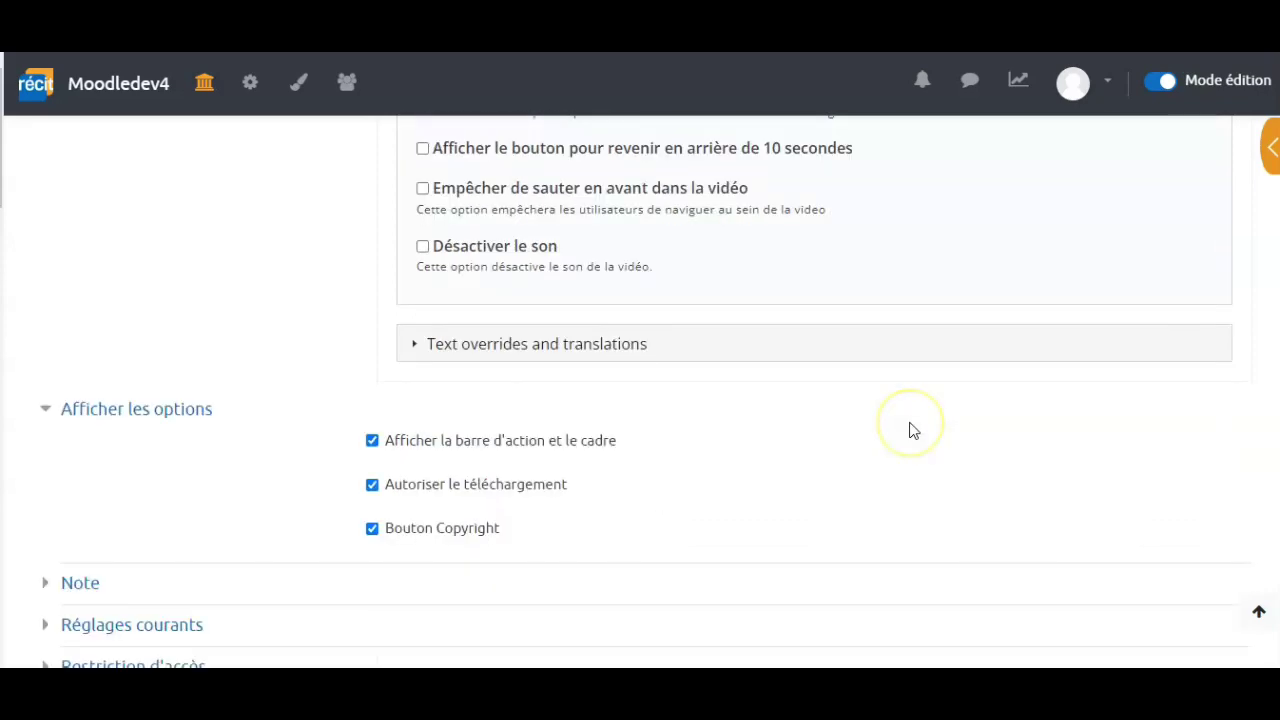
scroll(910, 430, down, 5)
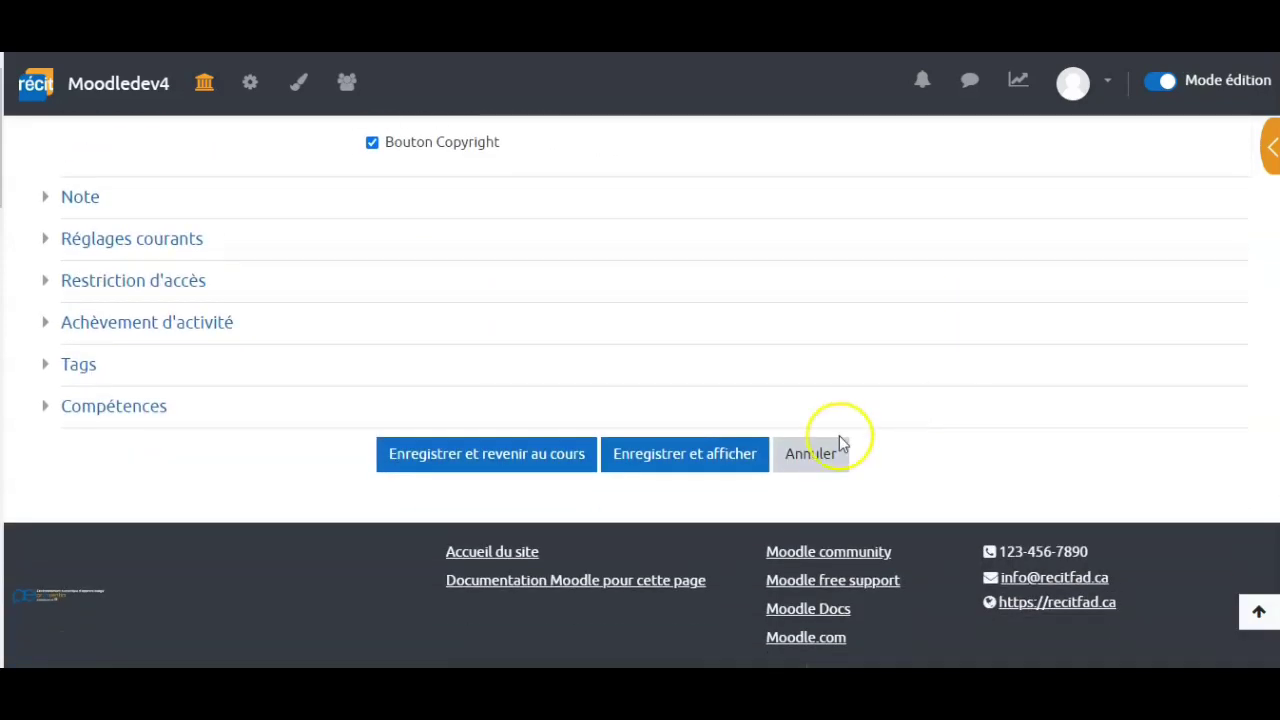
click(676, 456)
Play the saved video, skim past the link and multiple choice interactions to the crossroads at 0:35, and choose "Recommencer la vidéo"
scroll(677, 455, down, 5)
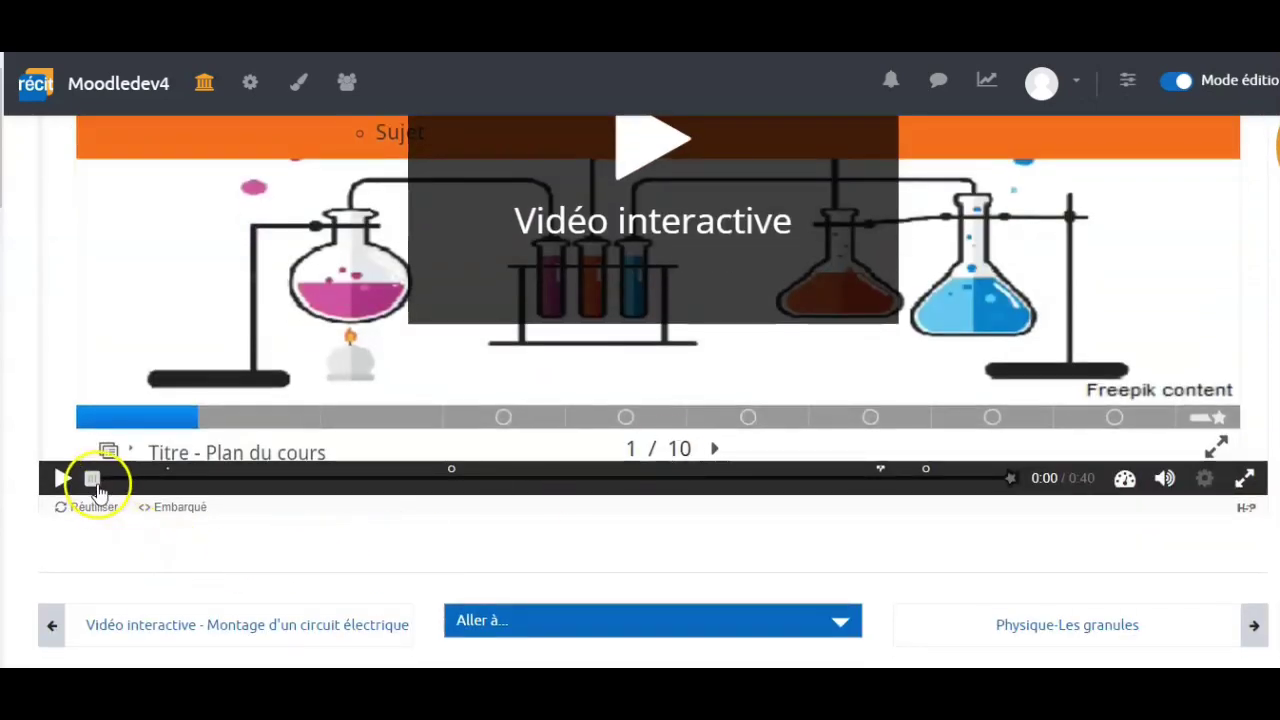
click(95, 484)
drag(139, 487, 158, 487)
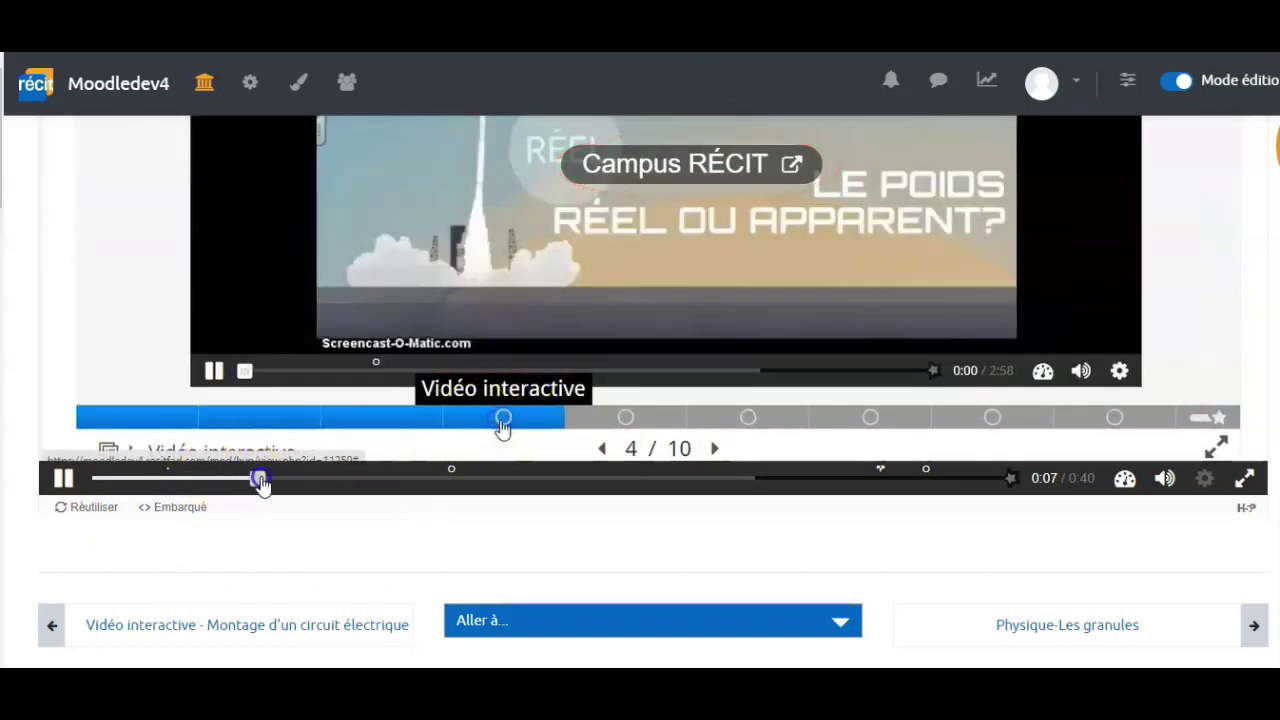
drag(260, 481, 443, 480)
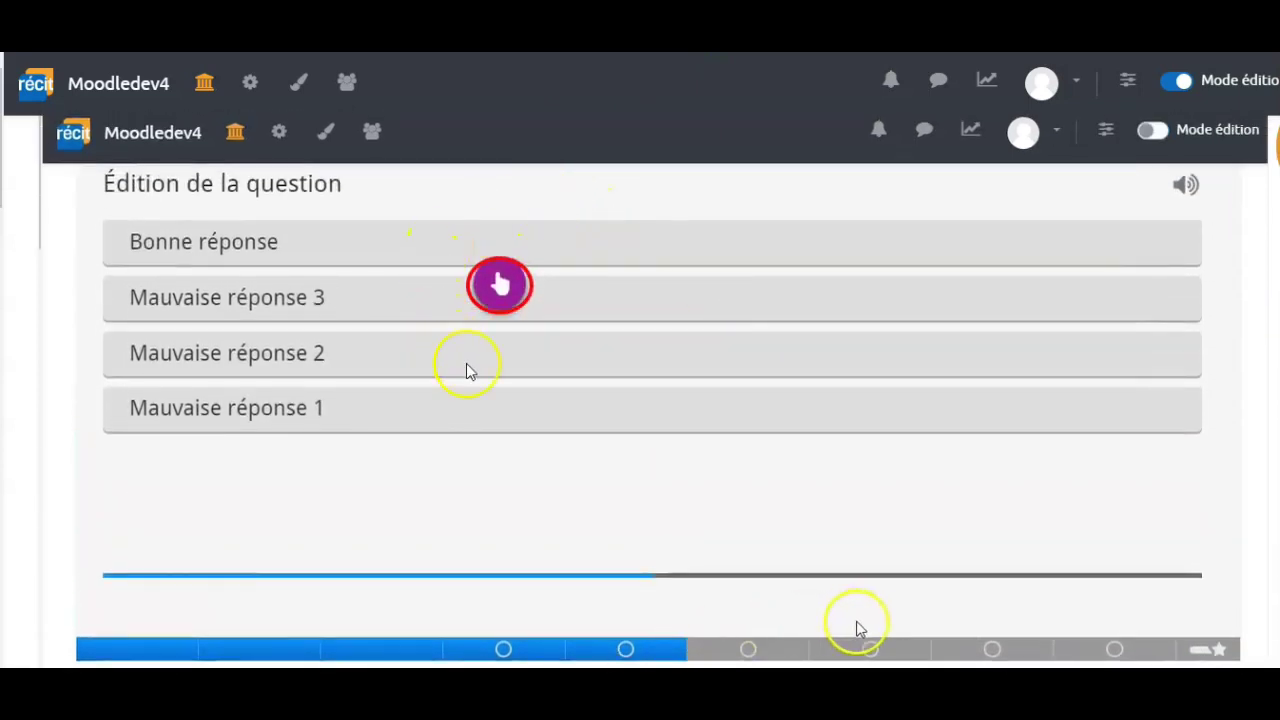
scroll(563, 226, down, 3)
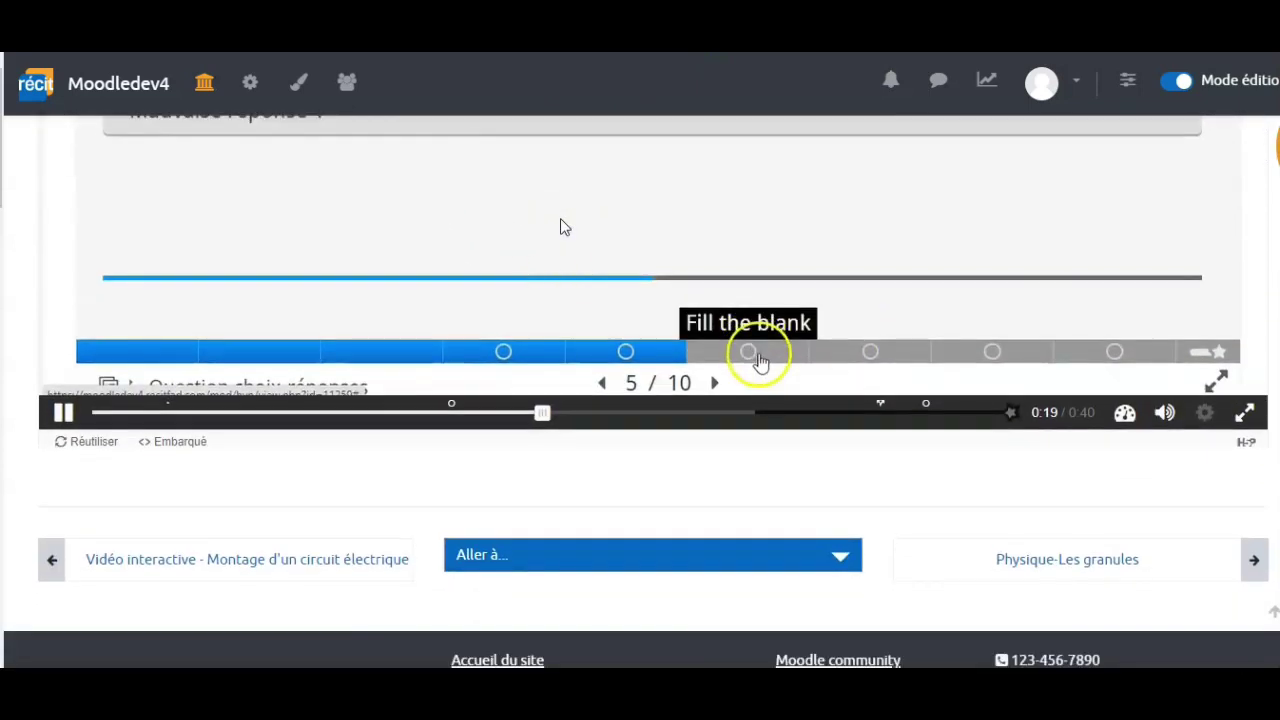
drag(659, 425, 866, 430)
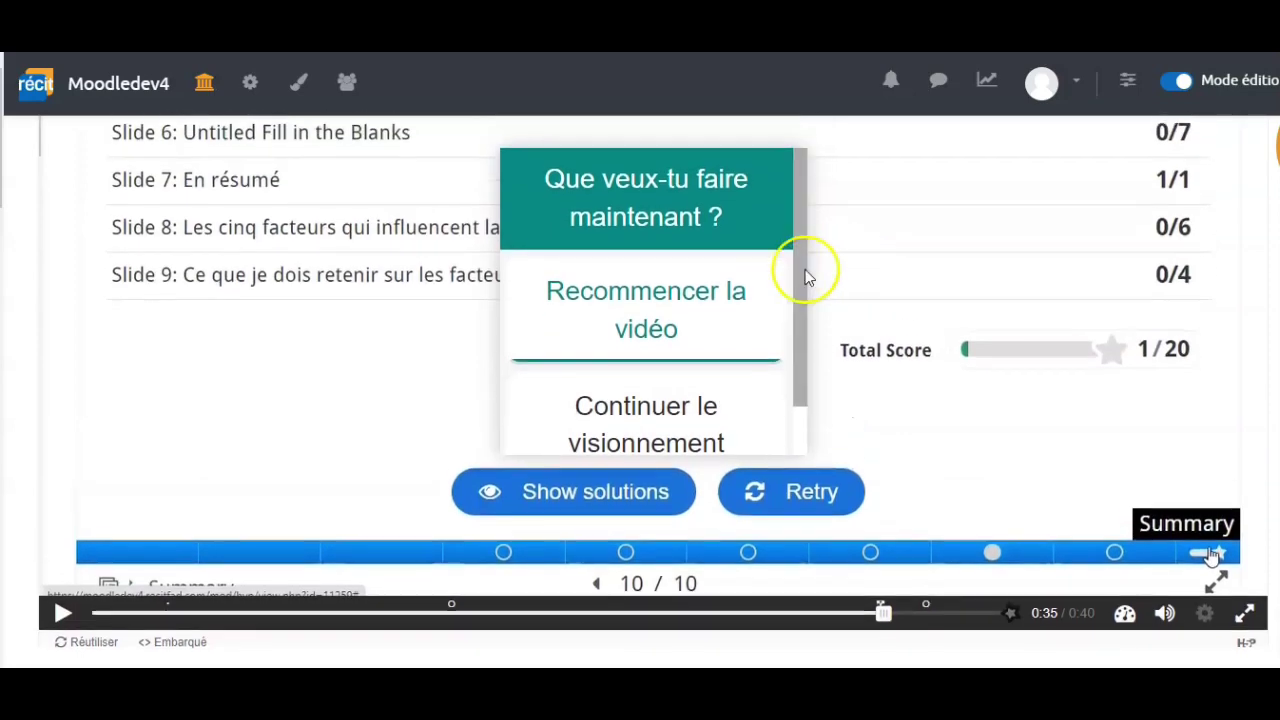
click(650, 308)
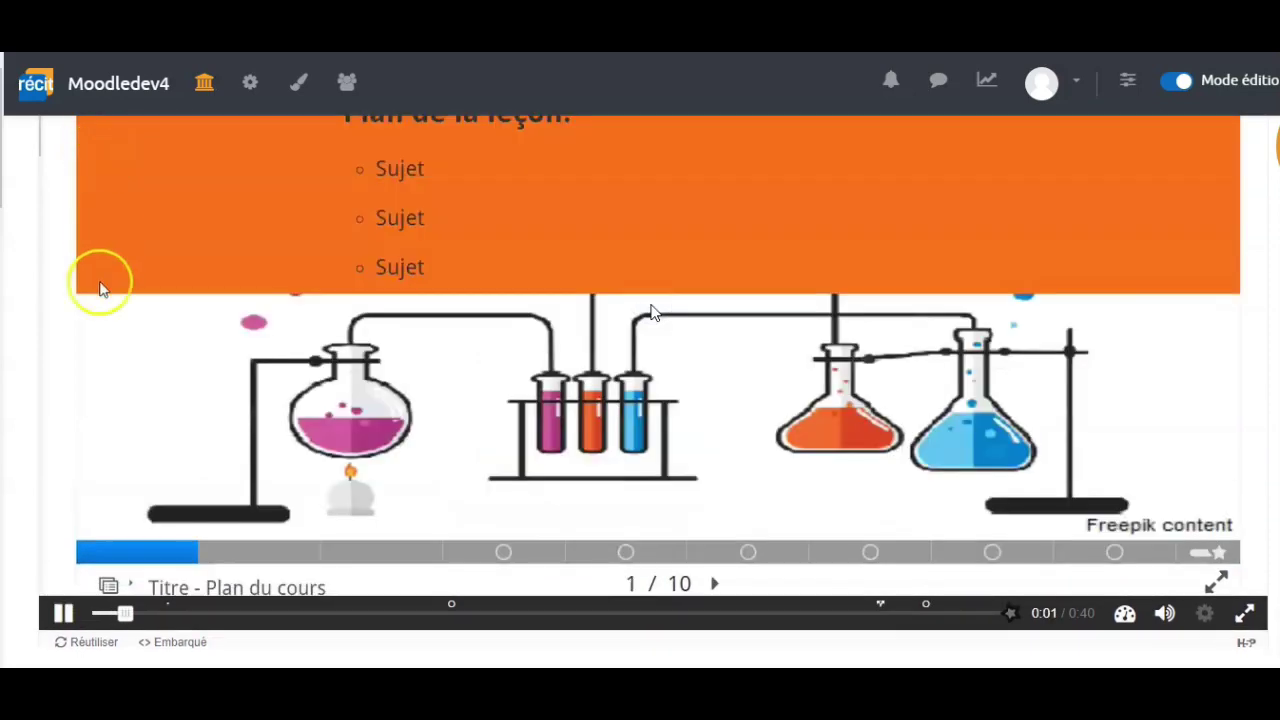
Jump to 0:38, open the summary, answer it with "Cette vidéo expliquait comment faire une vidéo interractive." and continue the video
click(970, 613)
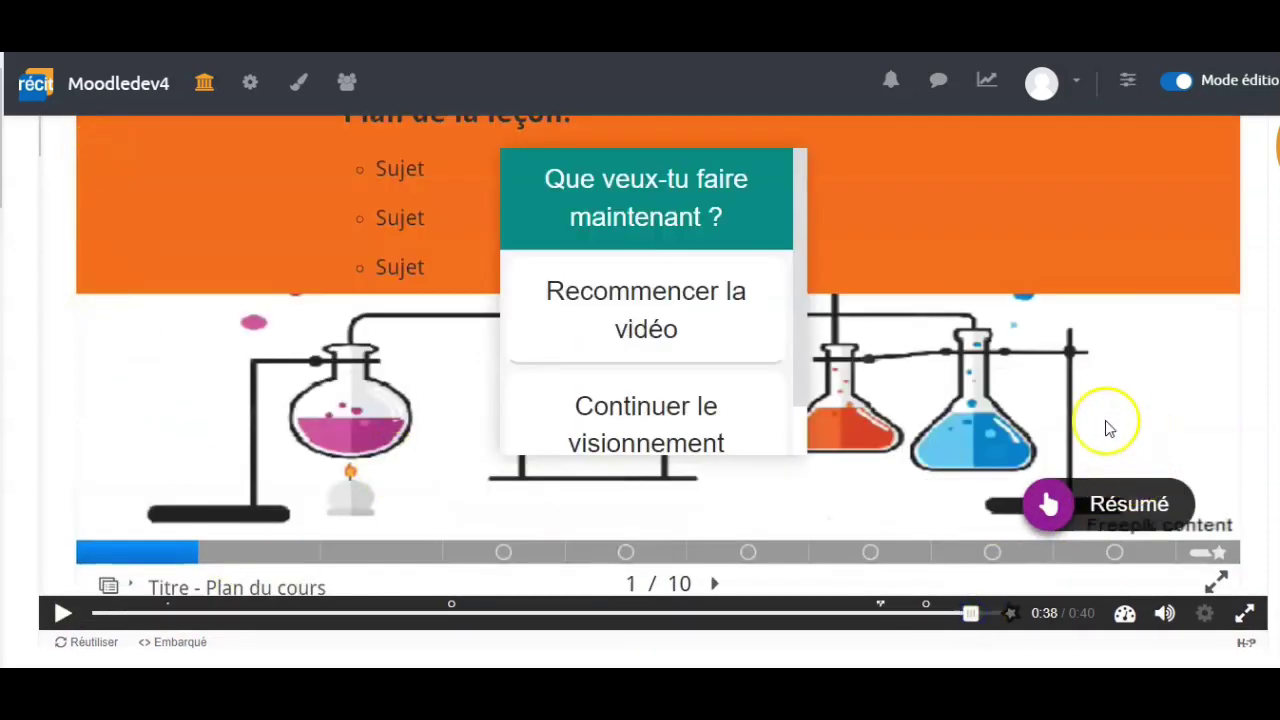
click(1048, 506)
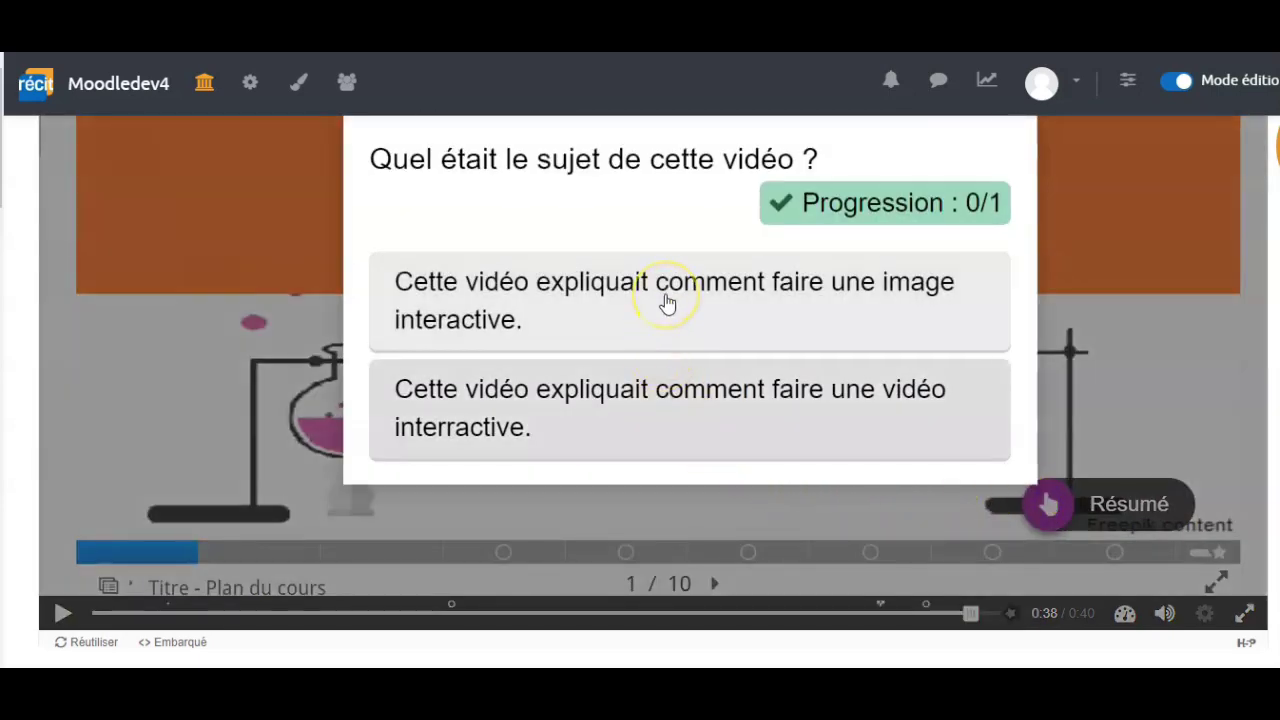
click(673, 392)
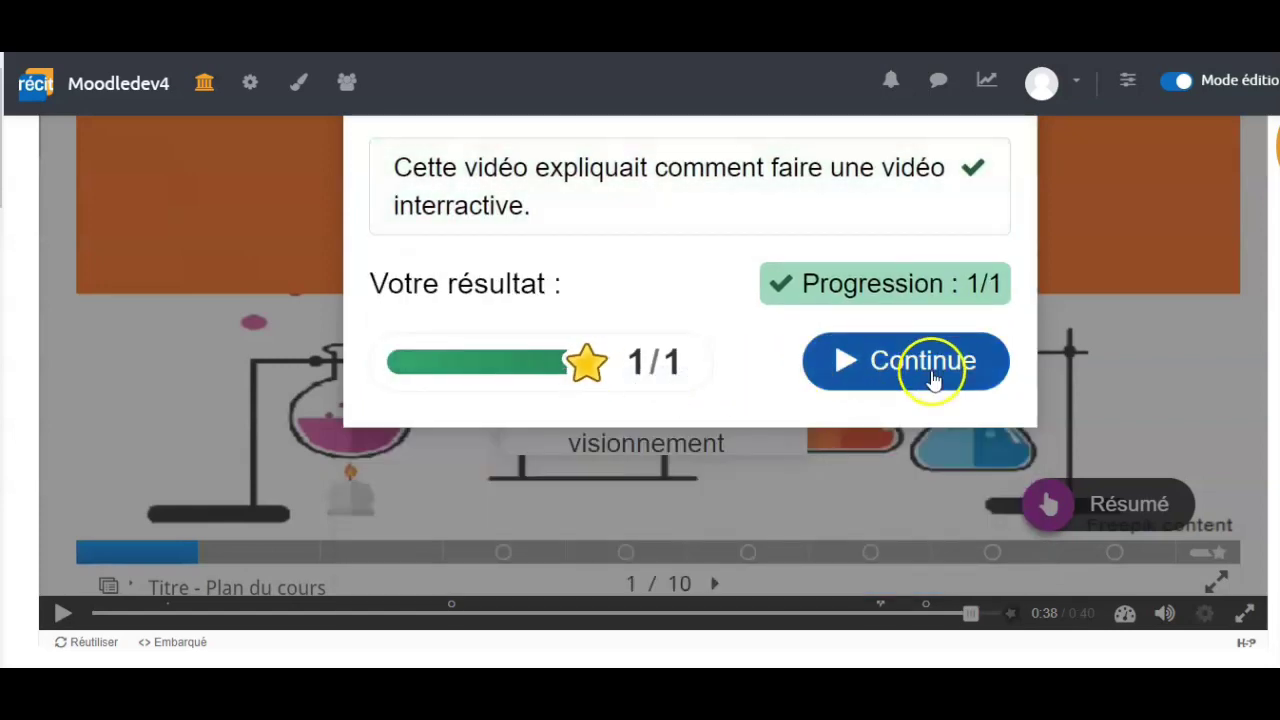
click(932, 366)
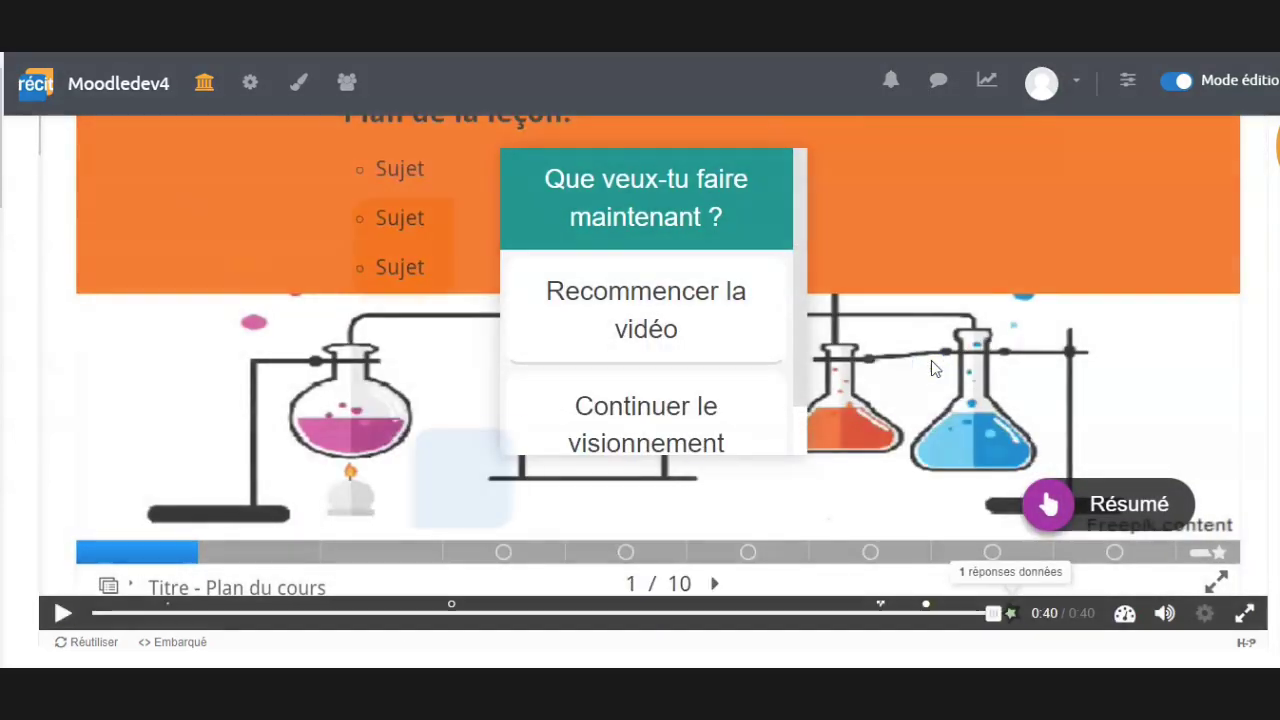